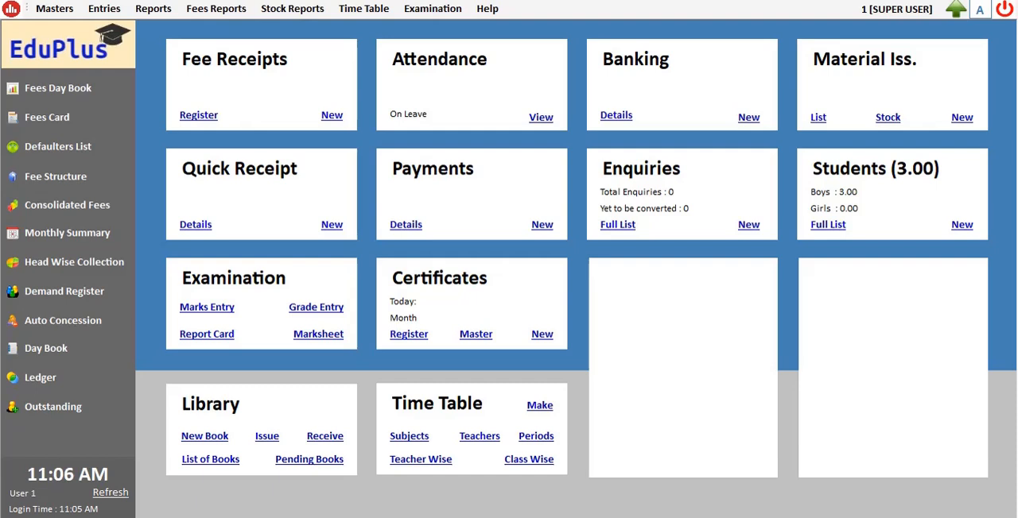
Step: Open a blank student admission form and look at the search for existing enquiries
{"action": "left_click", "coordinate": [54, 8]}
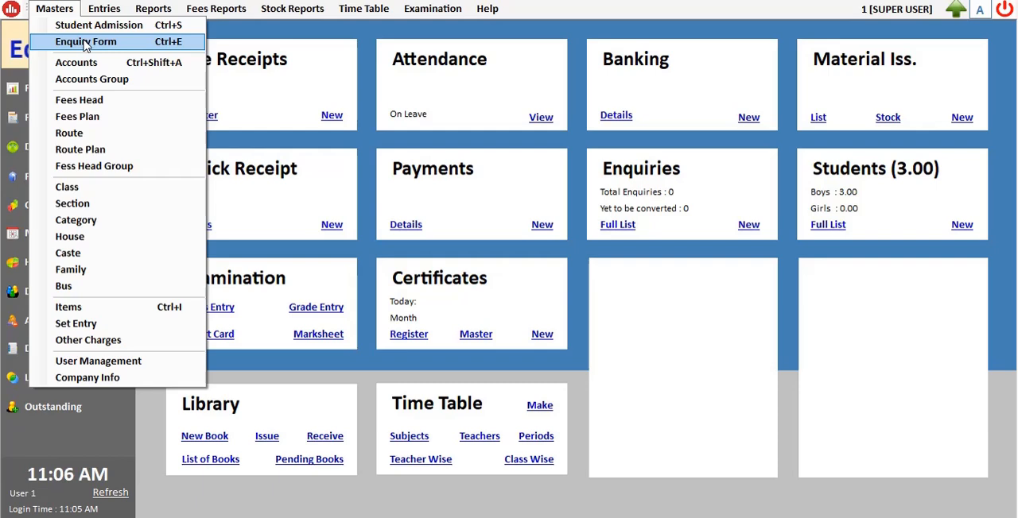
{"action": "left_click", "coordinate": [138, 31]}
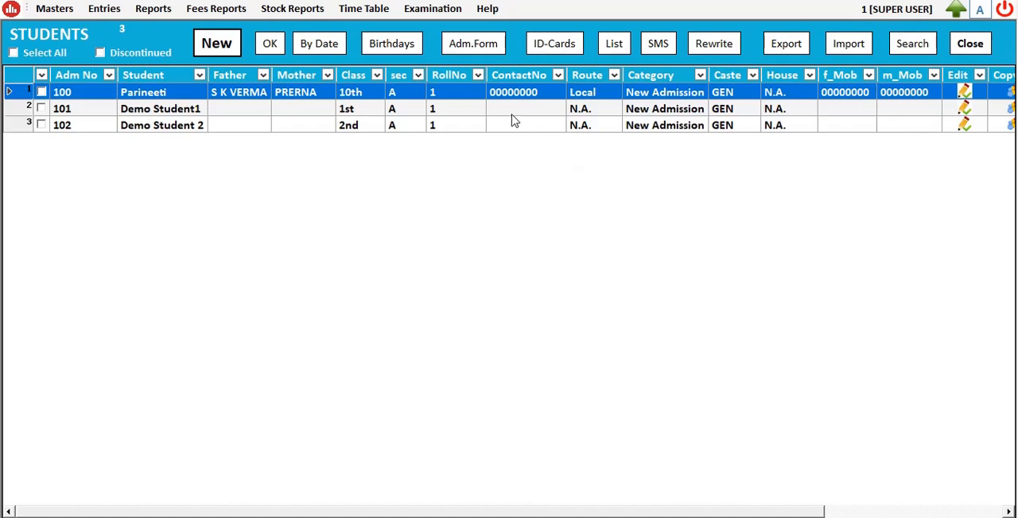
{"action": "left_click", "coordinate": [211, 53]}
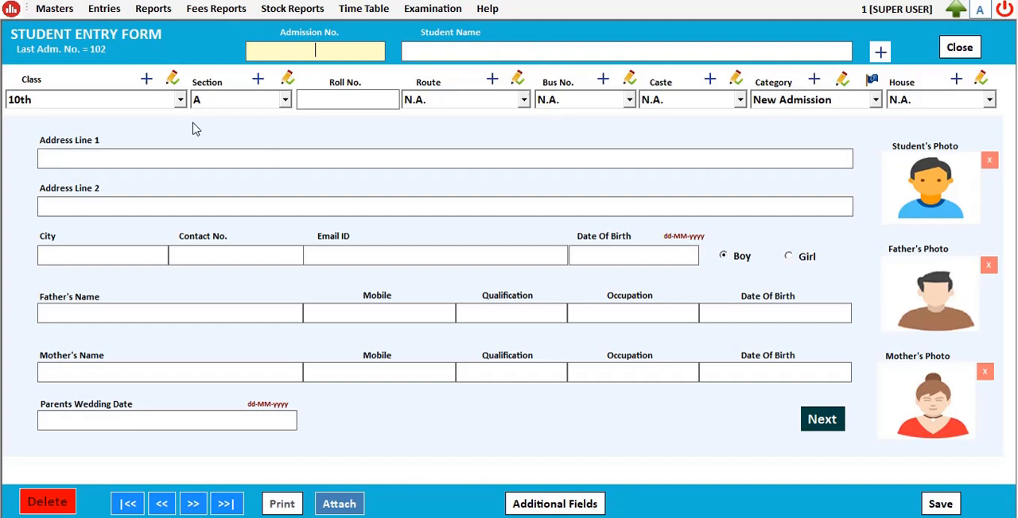
{"action": "left_click", "coordinate": [880, 53]}
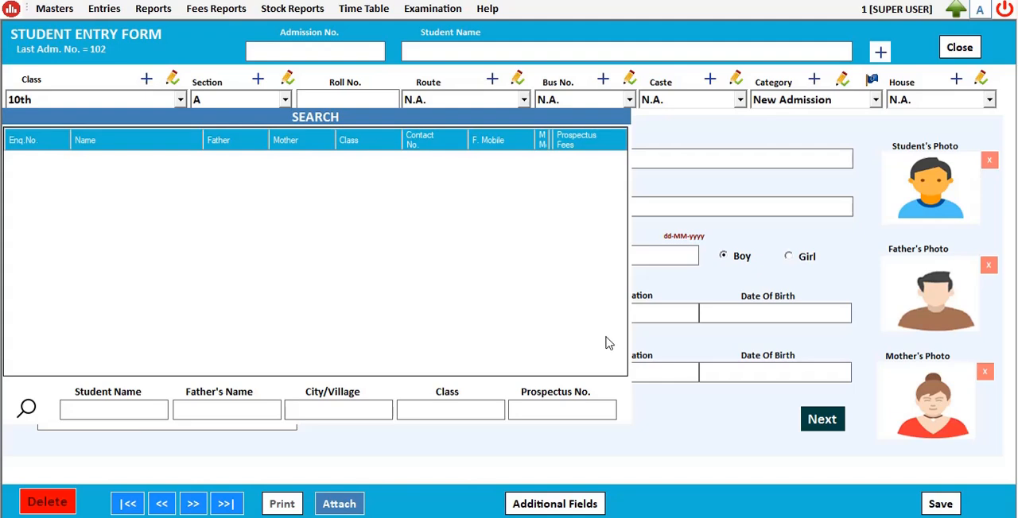
{"action": "key", "text": "Escape"}
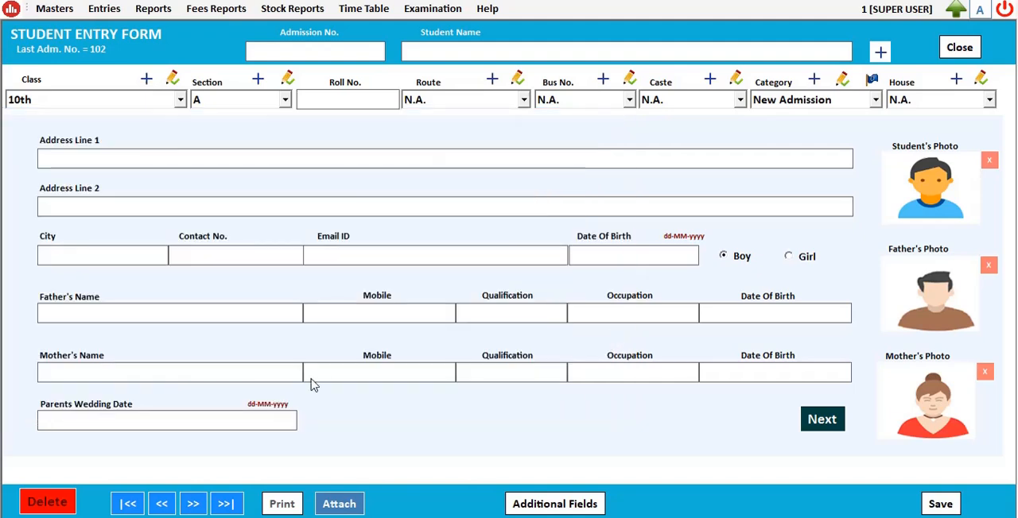
Step: Inspect the class and category choices and the fees structure for the New Admission category
{"action": "left_click", "coordinate": [185, 98]}
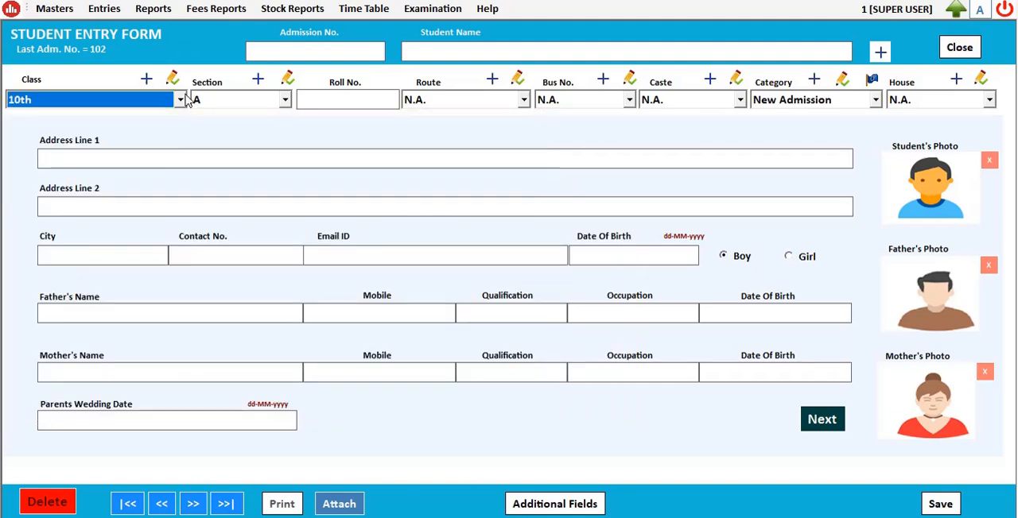
{"action": "left_click", "coordinate": [310, 116]}
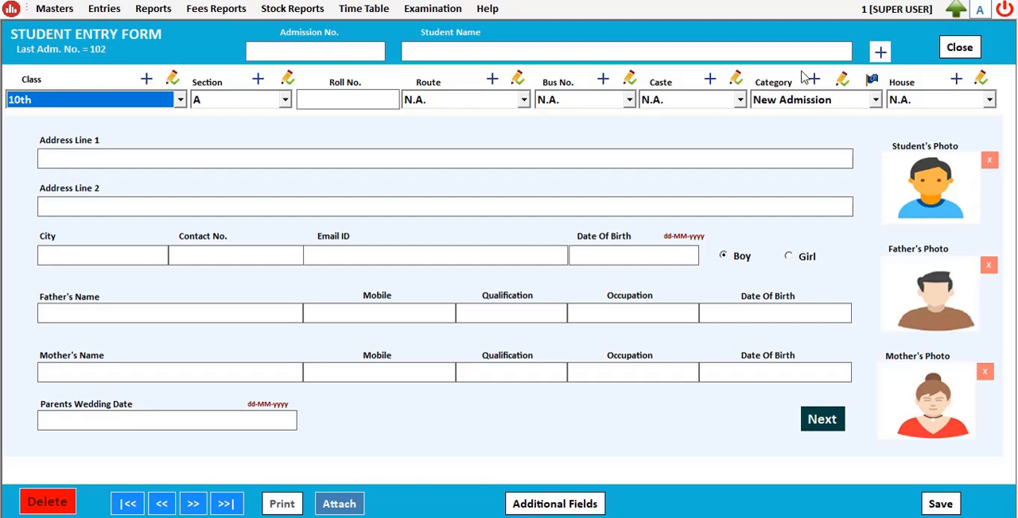
{"action": "left_click", "coordinate": [825, 100]}
{"action": "left_click", "coordinate": [831, 102]}
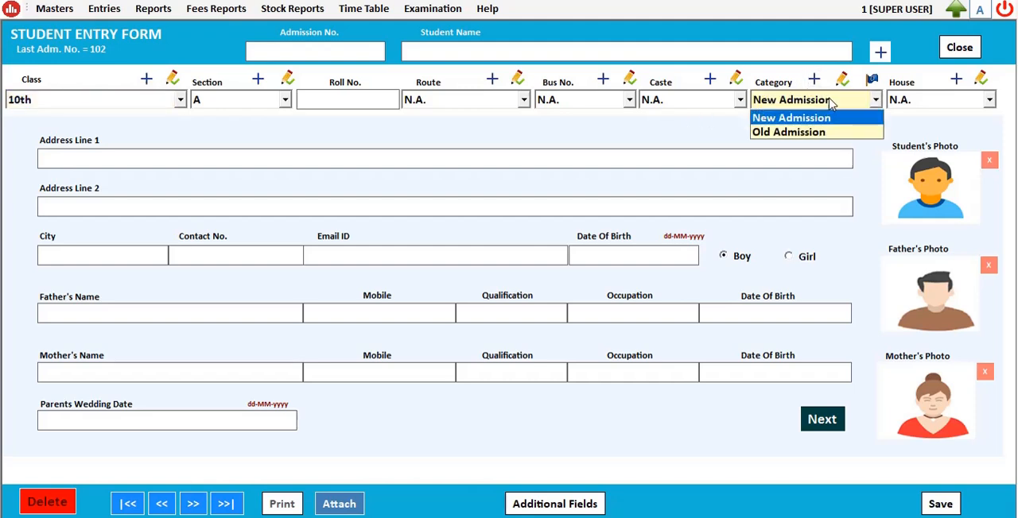
{"action": "left_click", "coordinate": [870, 82]}
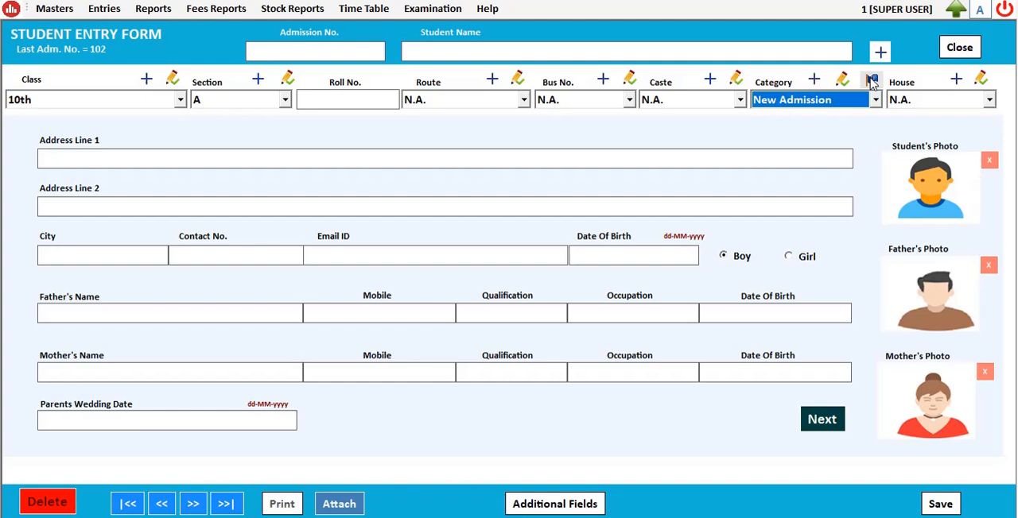
{"action": "left_click", "coordinate": [872, 83]}
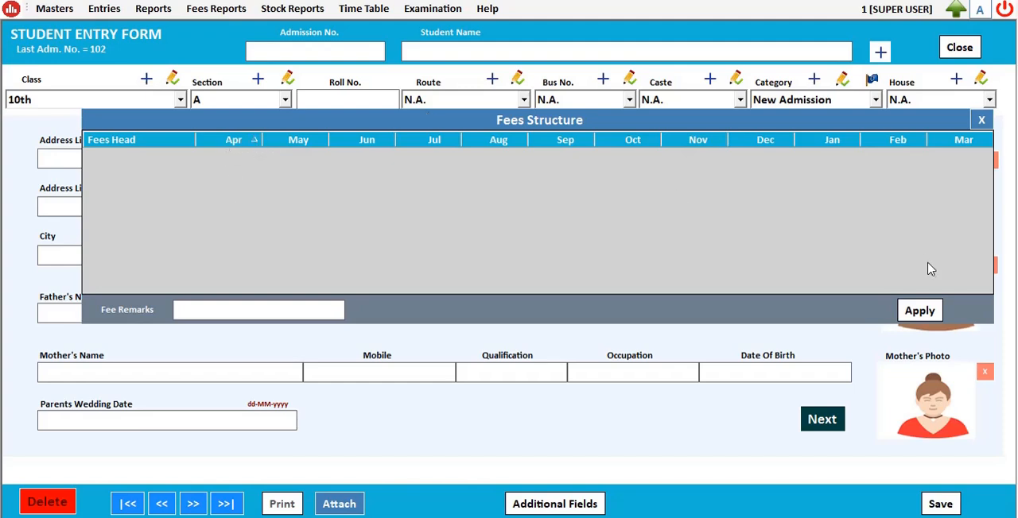
{"action": "left_click", "coordinate": [979, 120]}
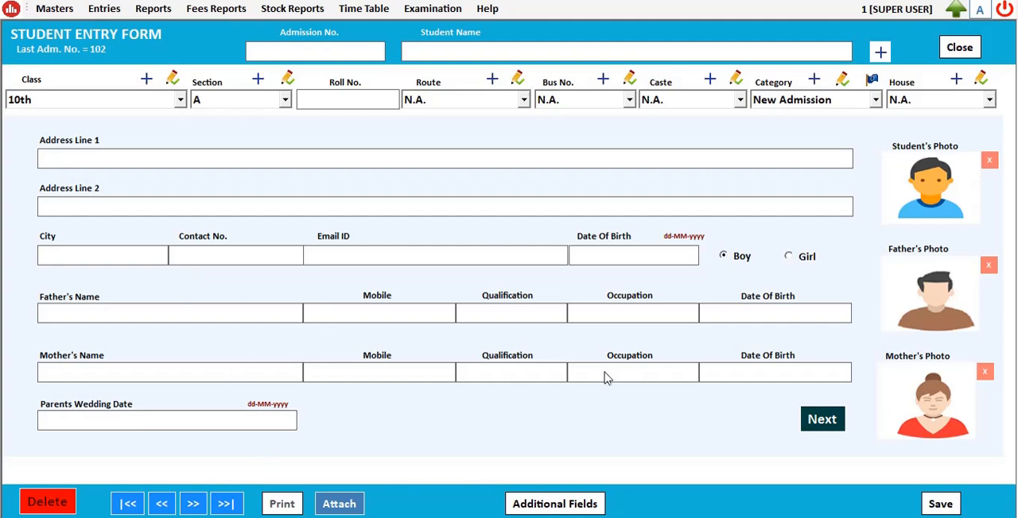
Step: On the second page of the student entry form, mark T.C. as submitted and assign the student to demo family
{"action": "left_click", "coordinate": [916, 307]}
{"action": "left_click", "coordinate": [833, 421]}
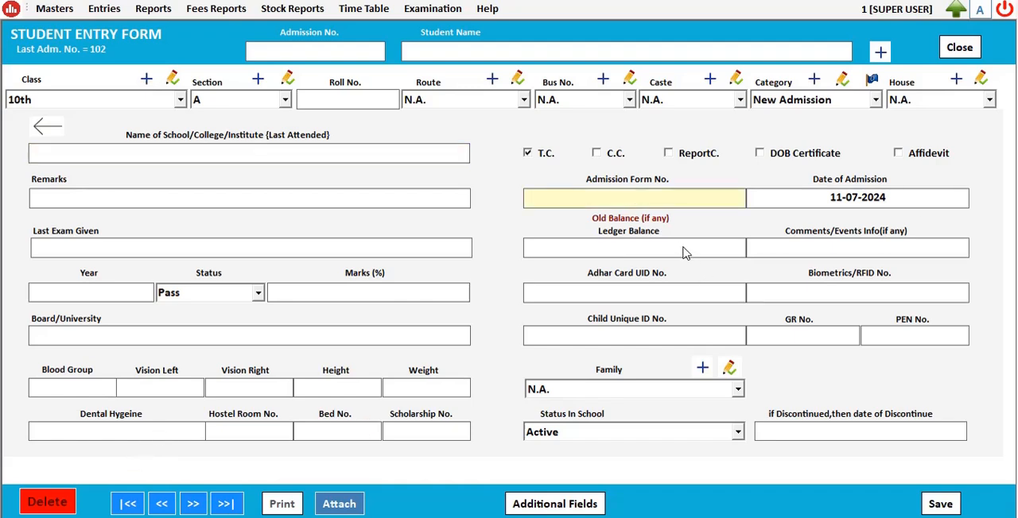
{"action": "left_click", "coordinate": [679, 248]}
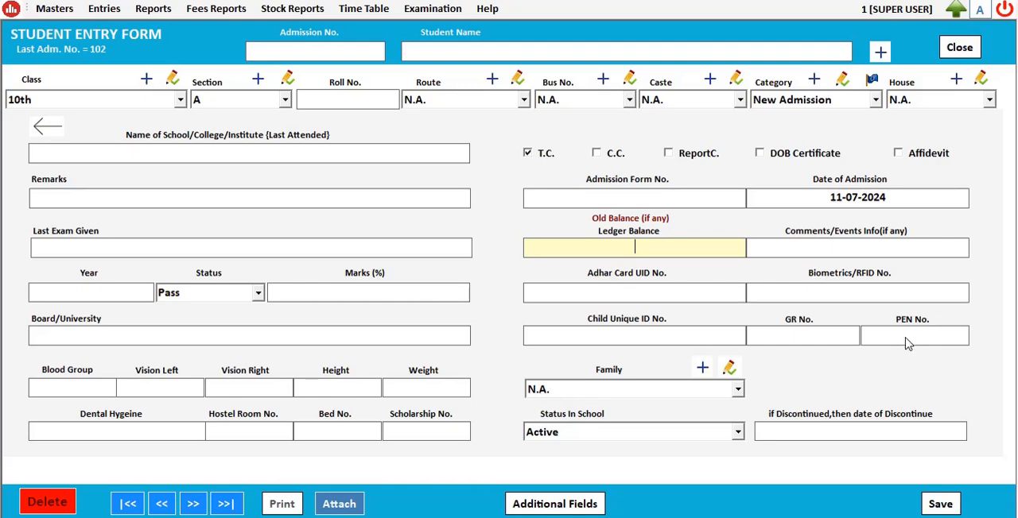
{"action": "left_click", "coordinate": [738, 391]}
{"action": "left_click", "coordinate": [738, 391]}
{"action": "left_click", "coordinate": [738, 392]}
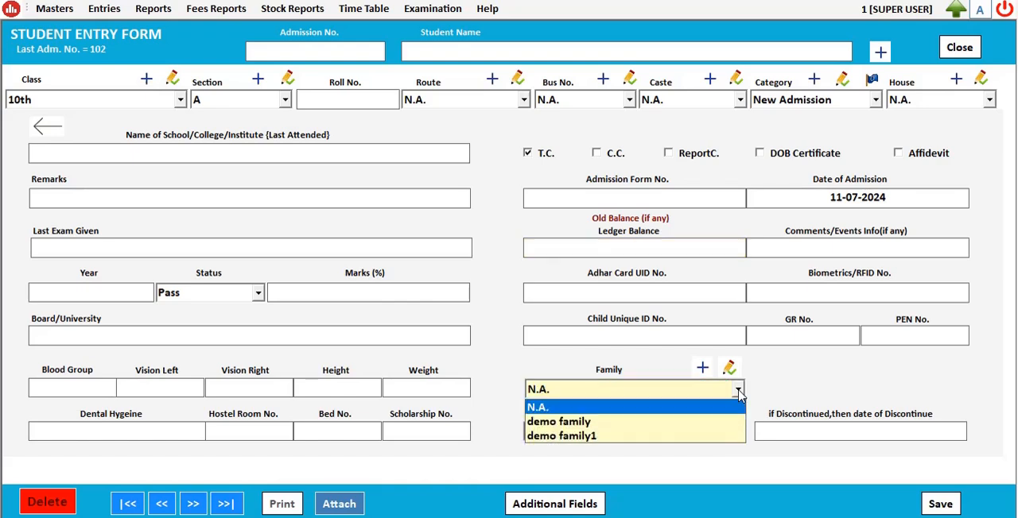
{"action": "left_click", "coordinate": [738, 391]}
{"action": "left_click", "coordinate": [738, 392]}
{"action": "left_click", "coordinate": [694, 422]}
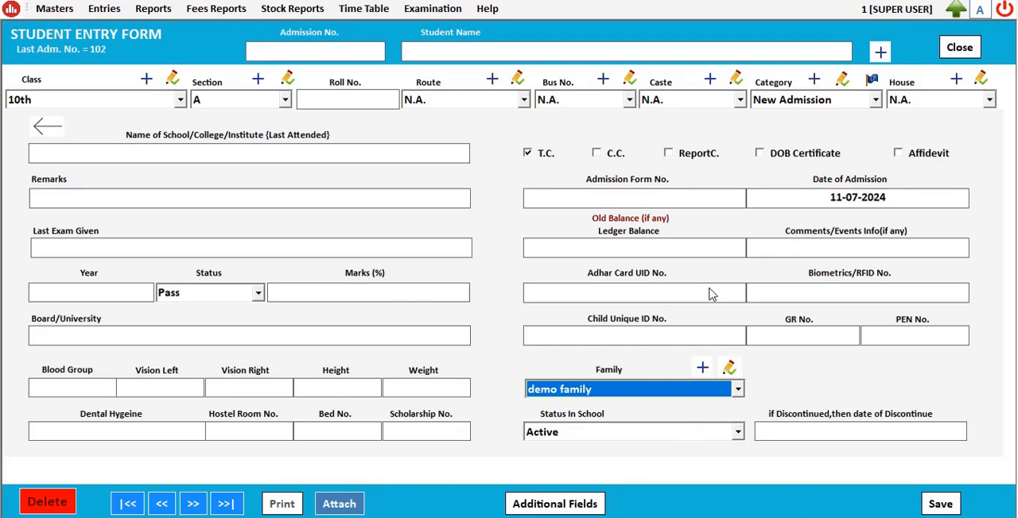
Step: Try to save the student entry without a name and close the form
{"action": "left_click", "coordinate": [940, 504]}
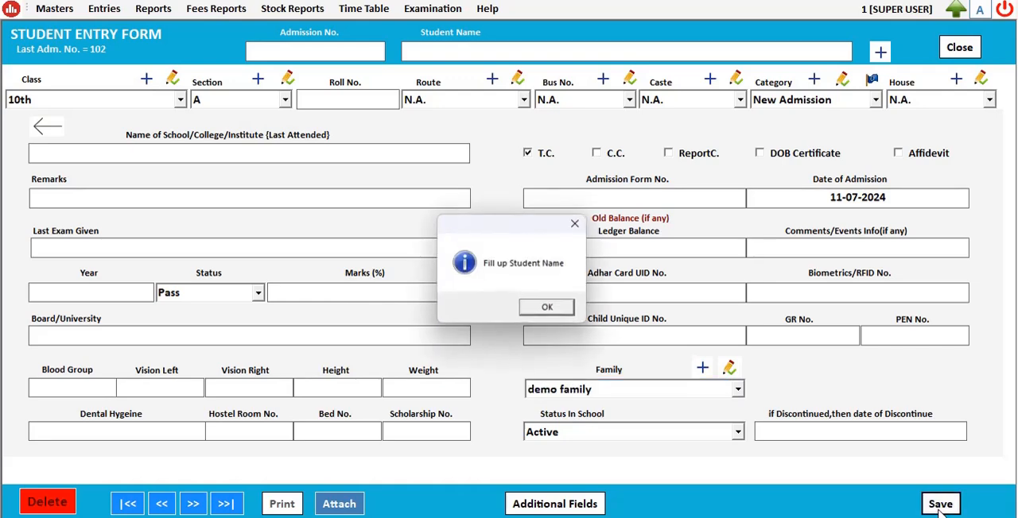
{"action": "left_click", "coordinate": [555, 309]}
{"action": "left_click", "coordinate": [959, 48]}
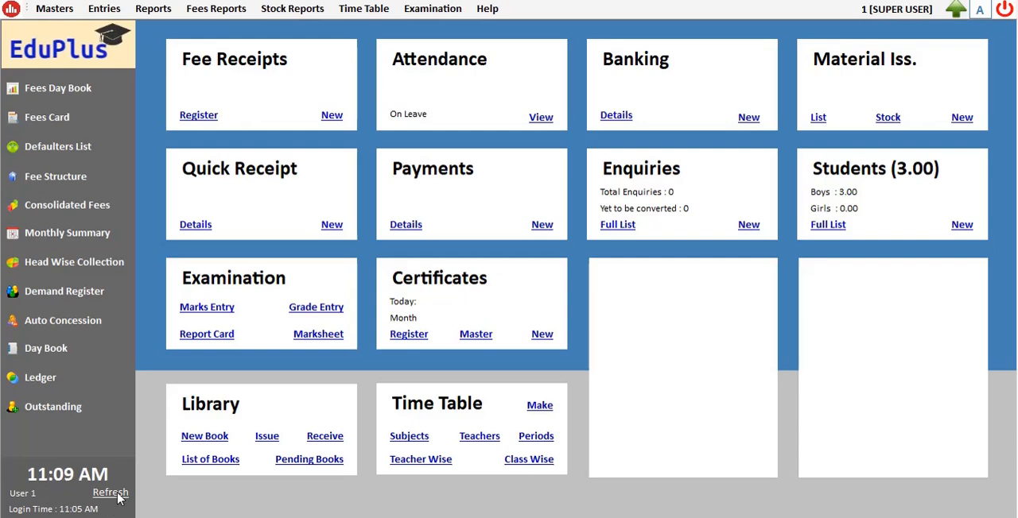
Step: Start a new enquiry from the enquiries list and set the class seeking admission to 1st
{"action": "left_click", "coordinate": [617, 224]}
{"action": "left_click", "coordinate": [585, 45]}
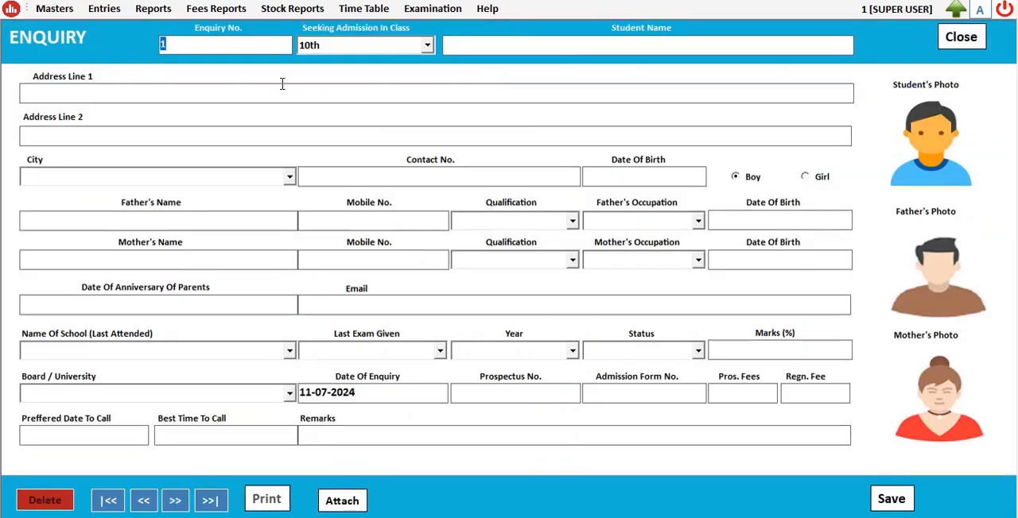
{"action": "key", "text": "Tab"}
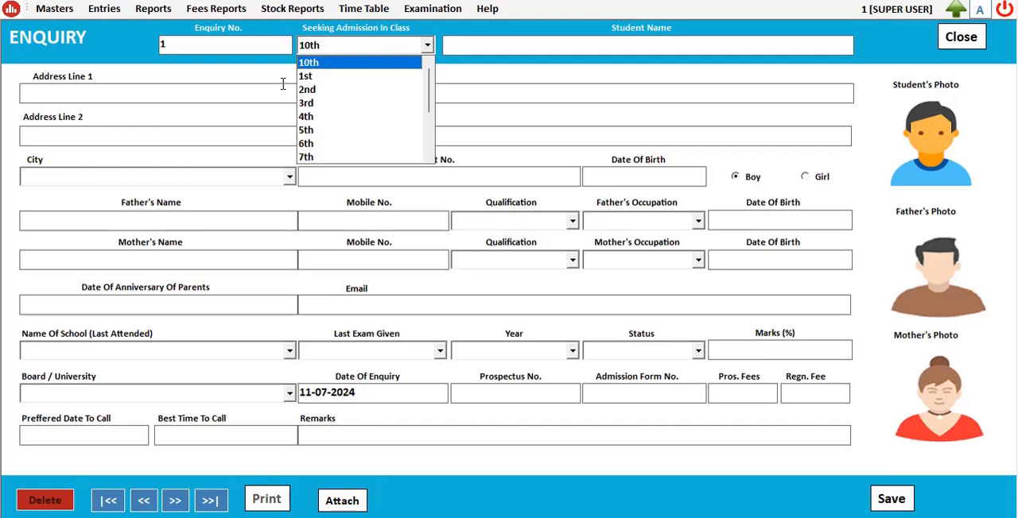
{"action": "key", "text": "Down"}
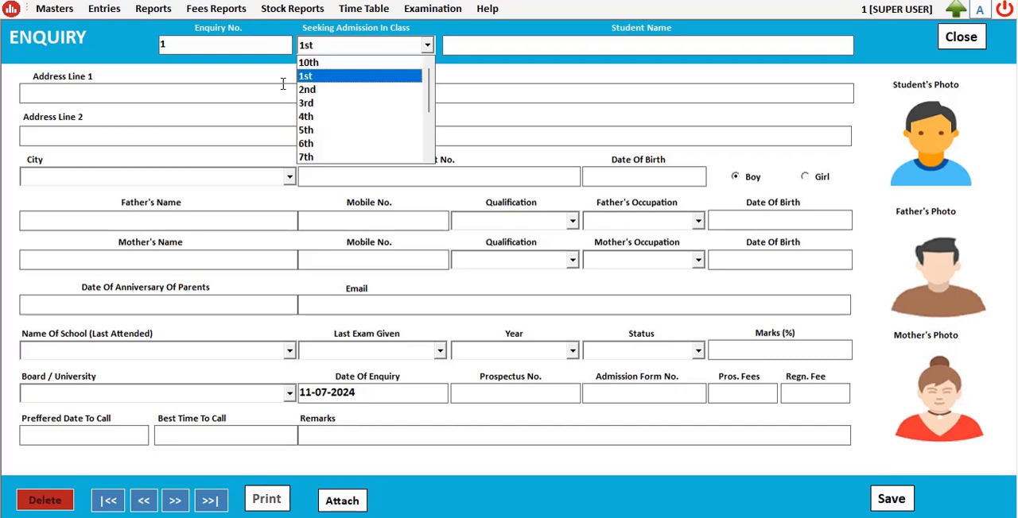
{"action": "key", "text": "Tab"}
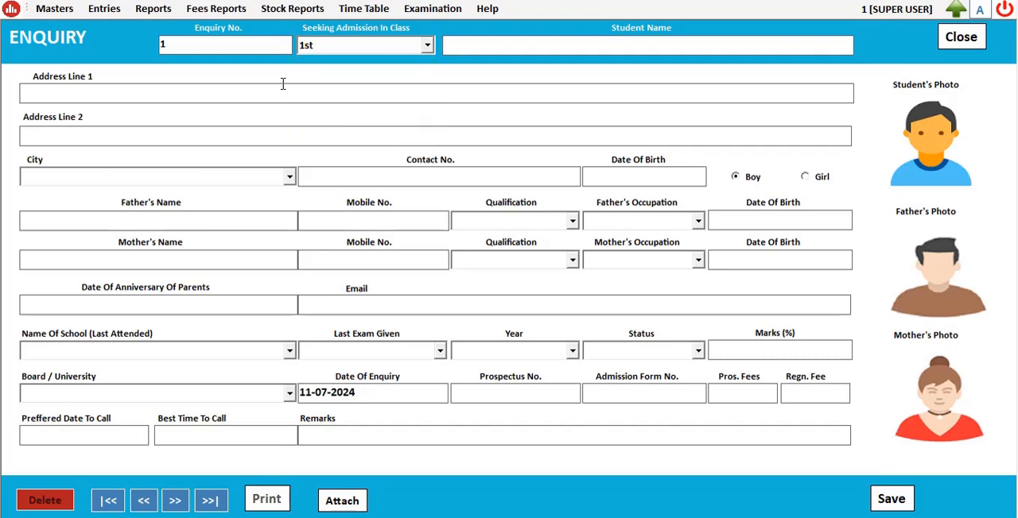
Step: Fill in the student's name, first address line and contact number on the enquiry, with demo as the city
{"action": "type", "text": "Aditya"}
{"action": "key", "text": "Tab"}
{"action": "type", "text": "malad mumbai"}
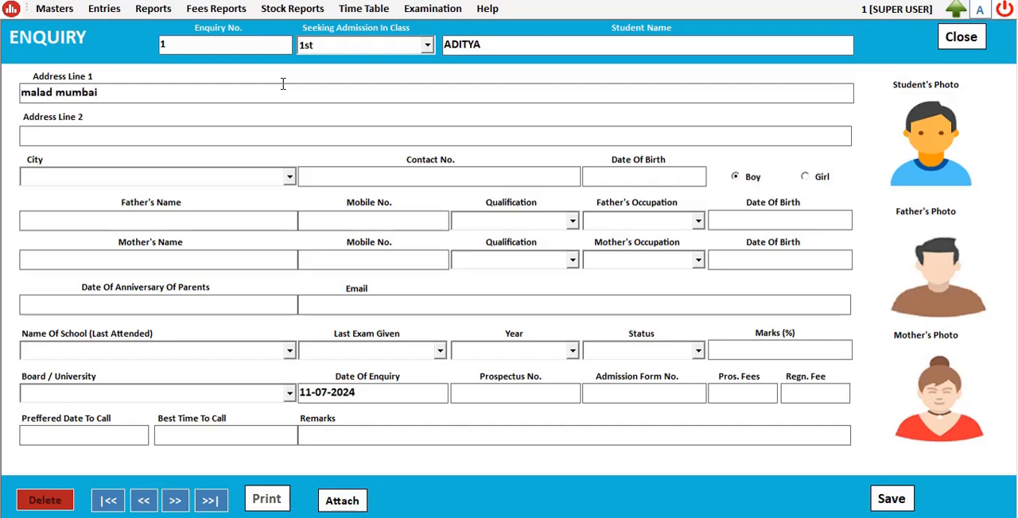
{"action": "key", "text": "Tab"}
{"action": "type", "text": "demo"}
{"action": "type", "text": "0000000000"}
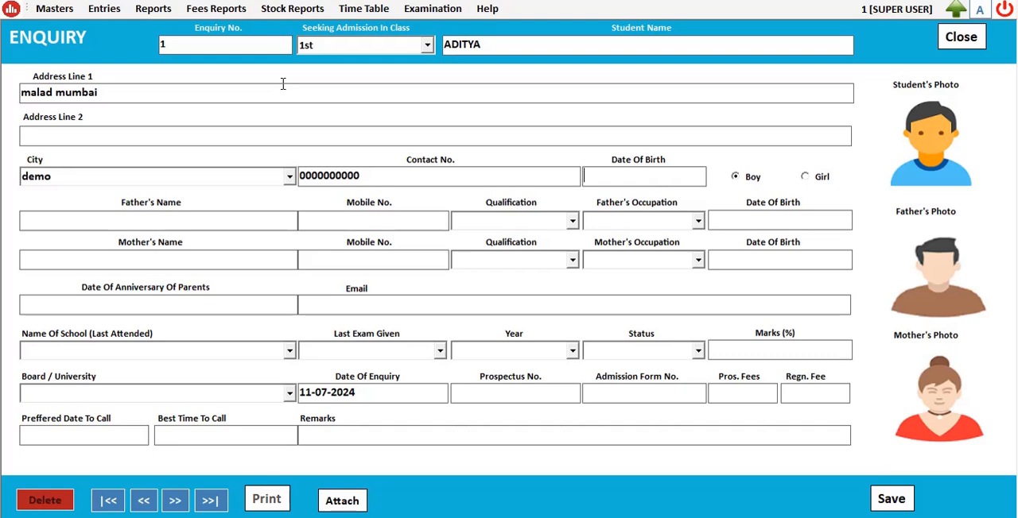
Step: Save the new enquiry without entering a date of birth
{"action": "key", "text": "Tab"}
{"action": "key", "text": "Tab"}
{"action": "left_click", "coordinate": [892, 500]}
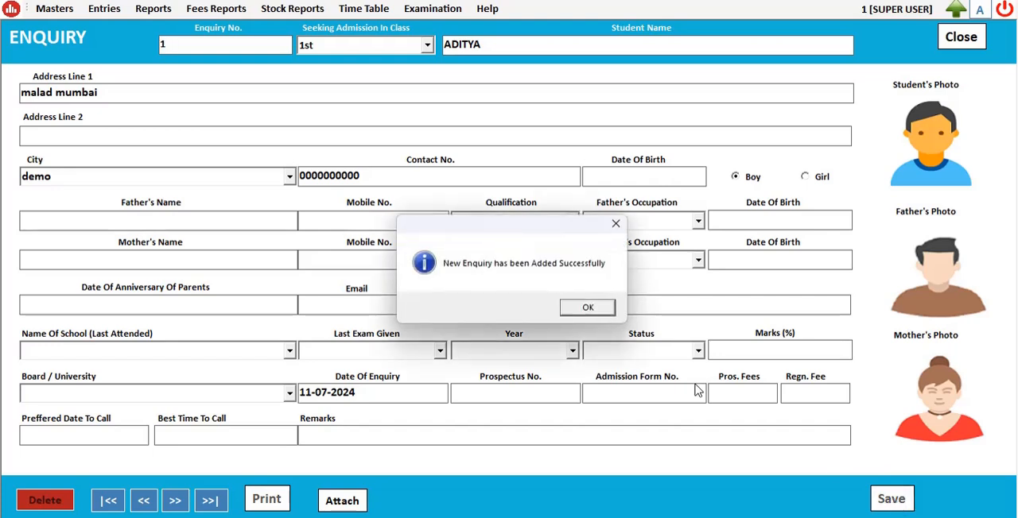
{"action": "left_click", "coordinate": [604, 311]}
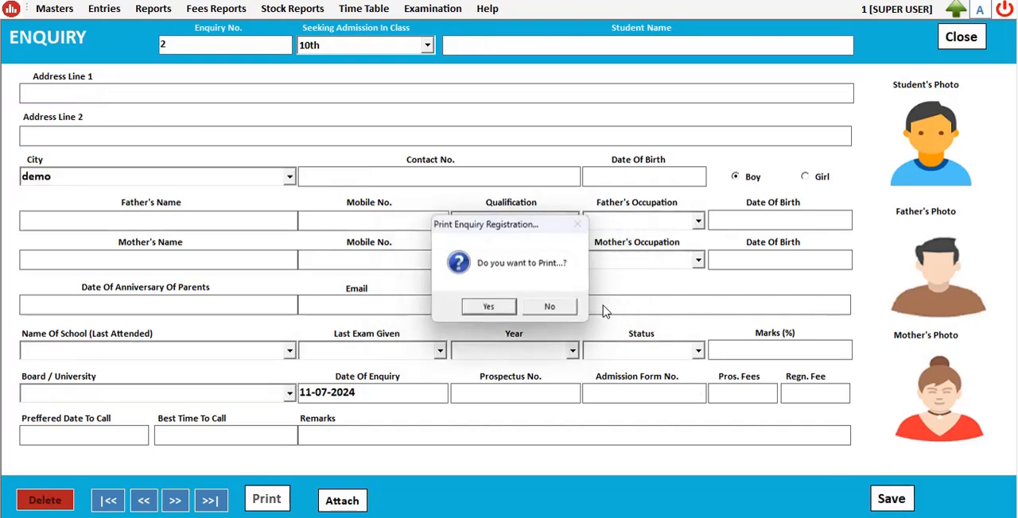
Step: Review the print preview of the saved enquiry form, and close it along with the blank enquiry form
{"action": "left_click", "coordinate": [489, 308]}
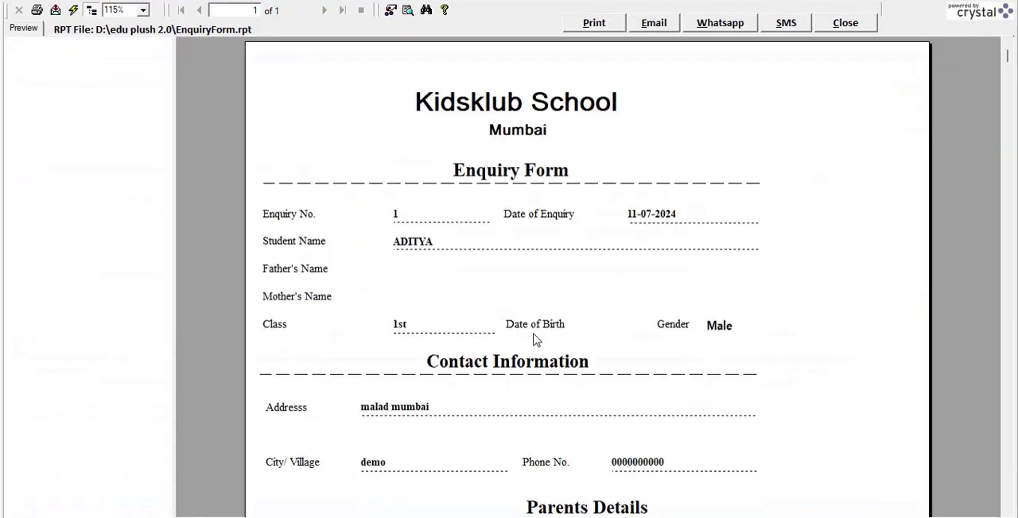
{"action": "scroll", "coordinate": [573, 286], "scroll_direction": "down", "scroll_amount": 10}
{"action": "scroll", "coordinate": [588, 295], "scroll_direction": "up", "scroll_amount": 10}
{"action": "scroll", "coordinate": [580, 443], "scroll_direction": "down", "scroll_amount": 3}
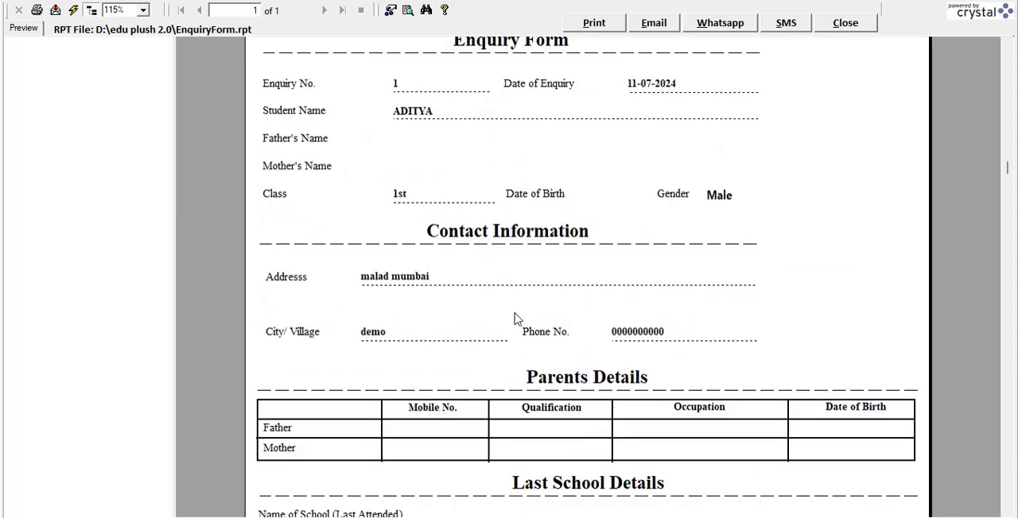
{"action": "scroll", "coordinate": [568, 309], "scroll_direction": "down", "scroll_amount": 5}
{"action": "scroll", "coordinate": [569, 309], "scroll_direction": "up", "scroll_amount": 8}
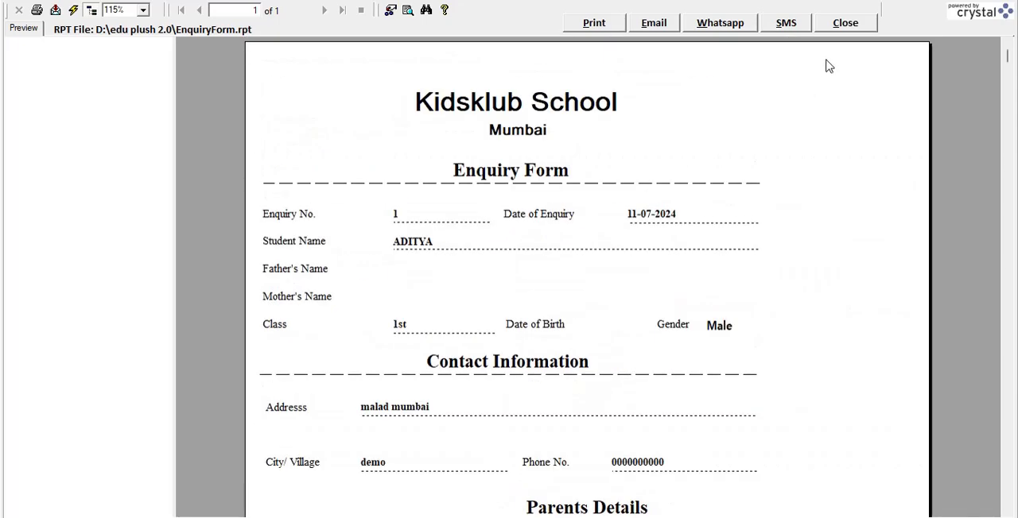
{"action": "left_click", "coordinate": [844, 22]}
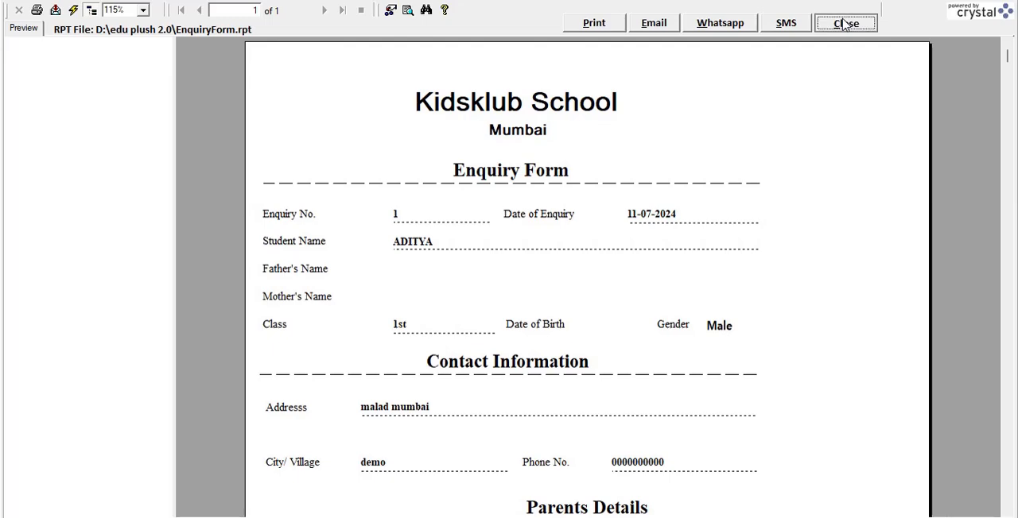
{"action": "left_click", "coordinate": [962, 35]}
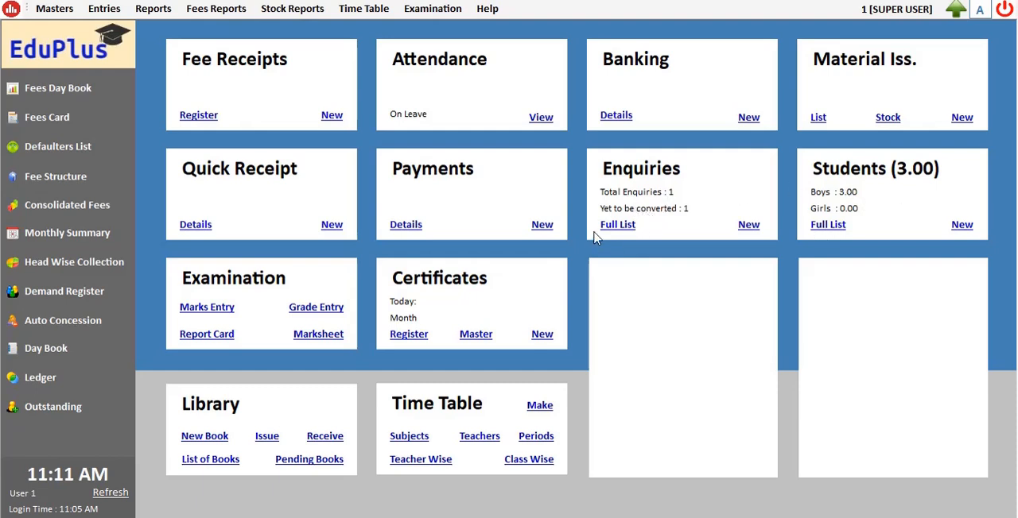
Step: Start a new student entry from the full student list and enter the admission number
{"action": "left_click", "coordinate": [827, 225]}
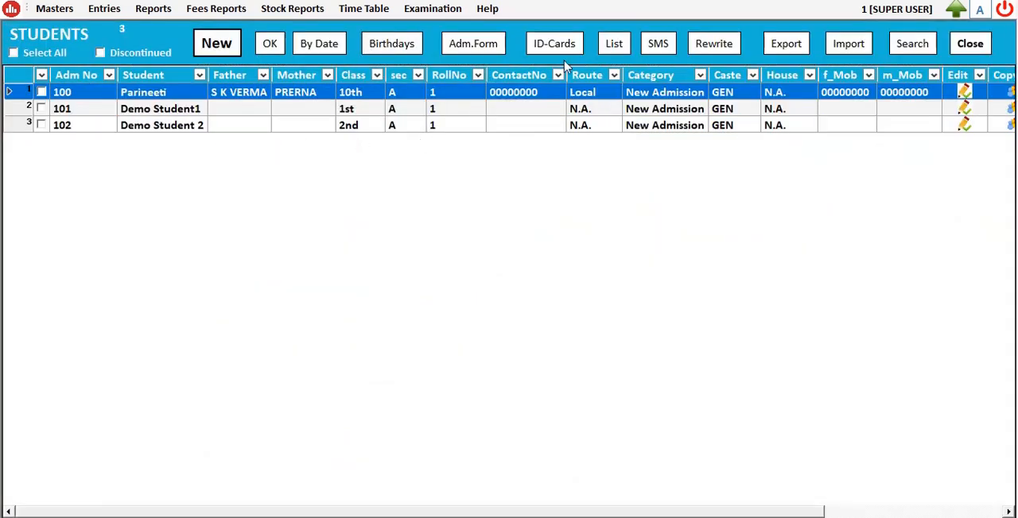
{"action": "left_click", "coordinate": [220, 46]}
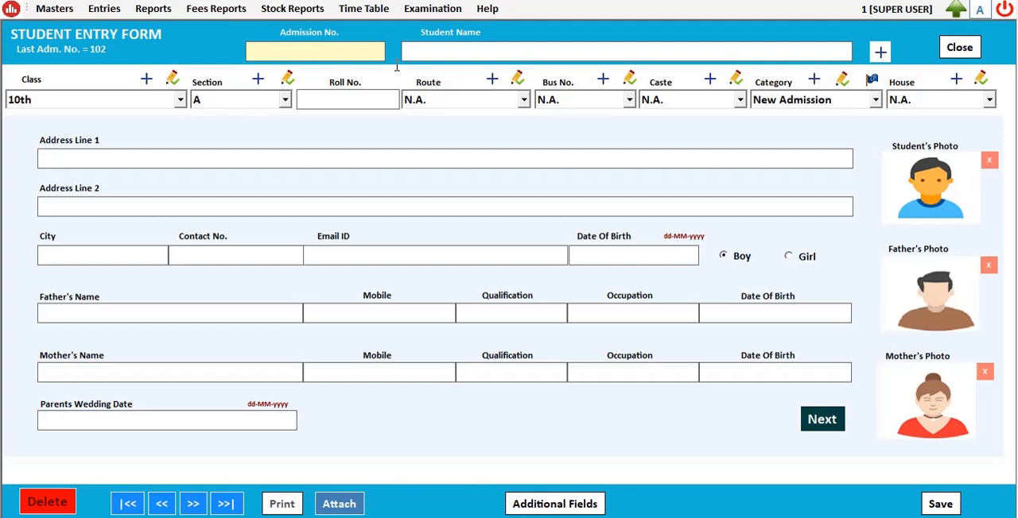
{"action": "type", "text": "103"}
{"action": "key", "text": "BackSpace"}
{"action": "type", "text": "4"}
{"action": "key", "text": "Return"}
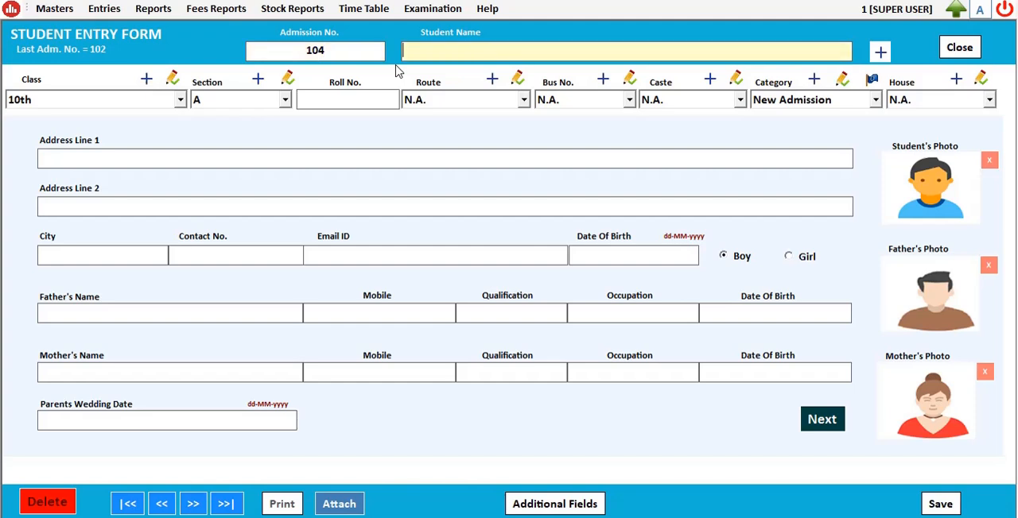
Step: Enter the student's name on the new student entry and set the class to 1st
{"action": "type", "text": "Aditi"}
{"action": "key", "text": "Return"}
{"action": "key", "text": "Down"}
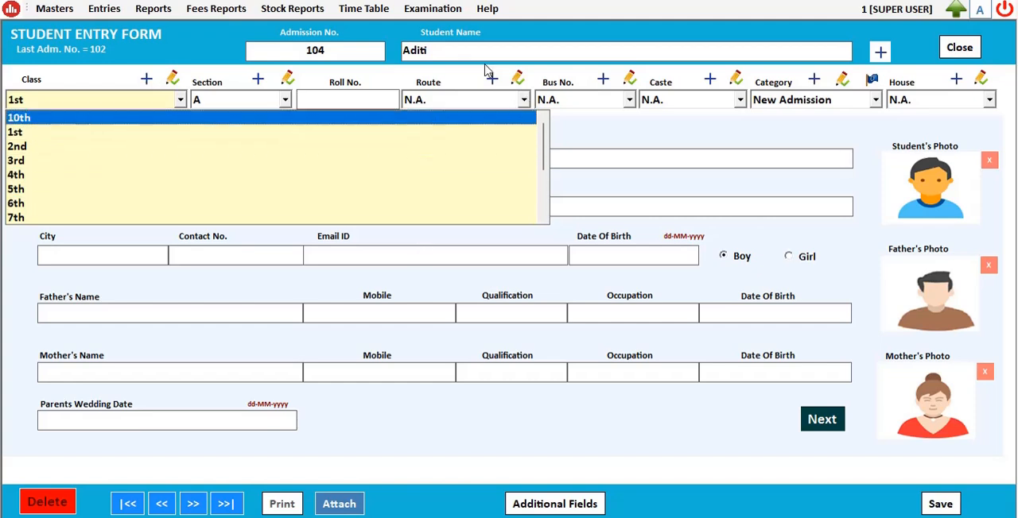
{"action": "left_click", "coordinate": [457, 48]}
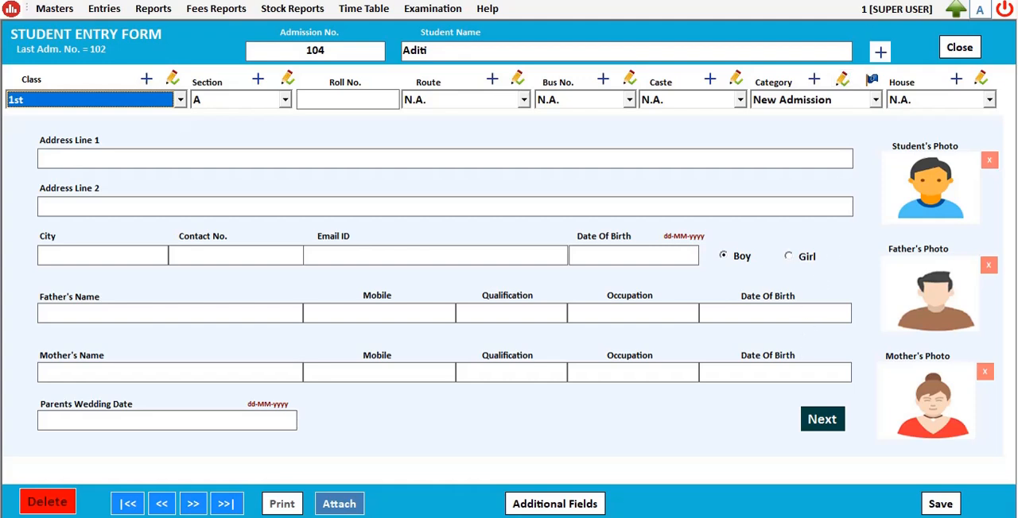
Step: Load the details of the saved 1st-class enquiry into the student entry and fill in the second address line
{"action": "left_click", "coordinate": [880, 53]}
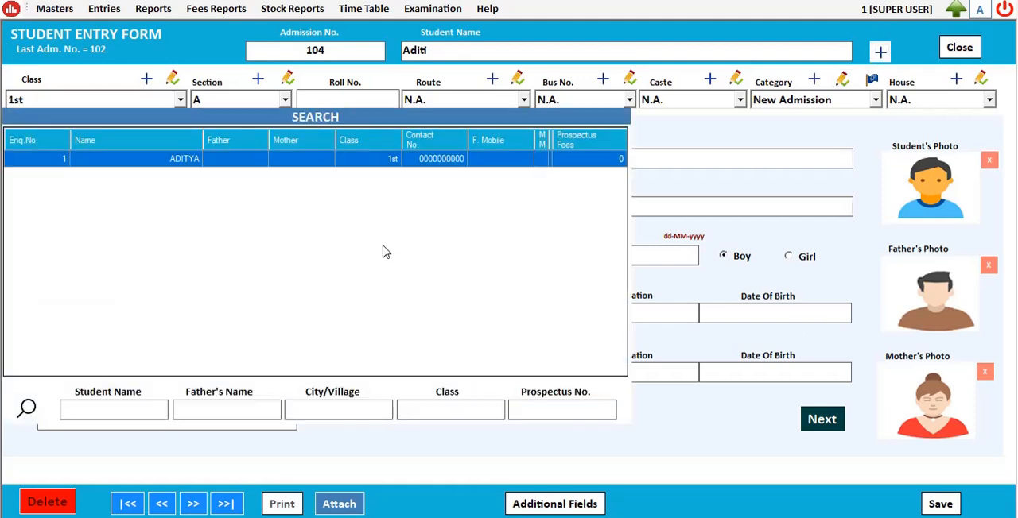
{"action": "double_click", "coordinate": [373, 161]}
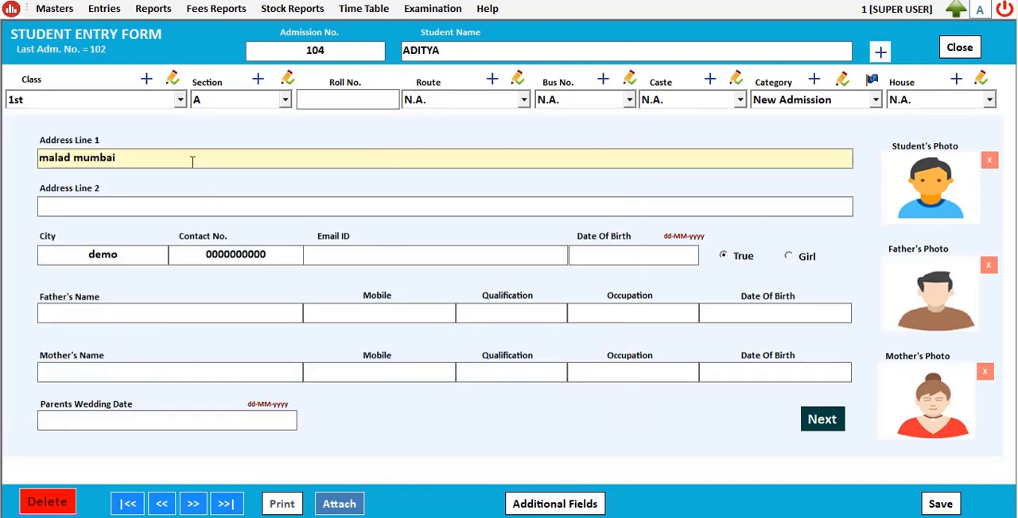
{"action": "left_click", "coordinate": [153, 208]}
{"action": "type", "text": "bvbnvjhv"}
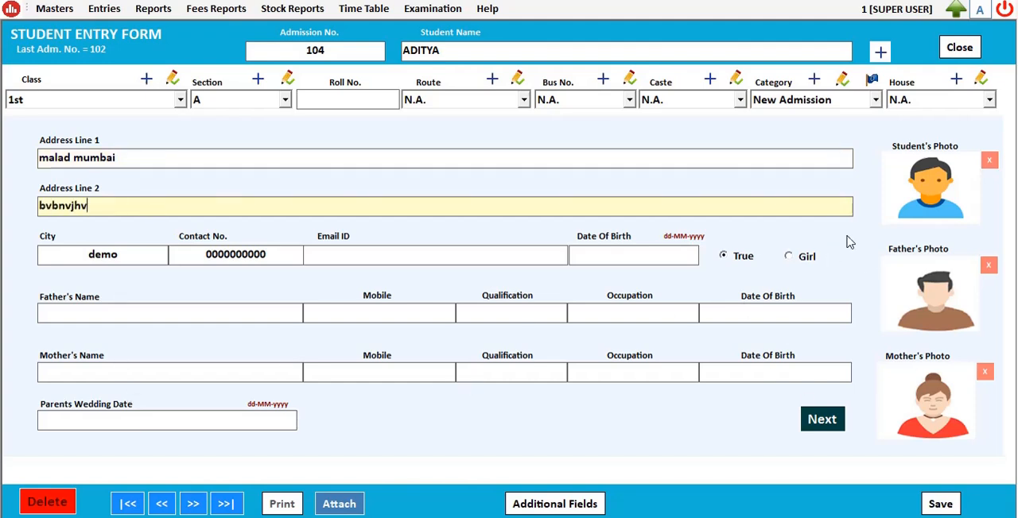
Step: Add the image WhatsApp Image 2024-07-09 at 11.51.45 AM from Downloads as the student's photo
{"action": "left_click", "coordinate": [932, 192]}
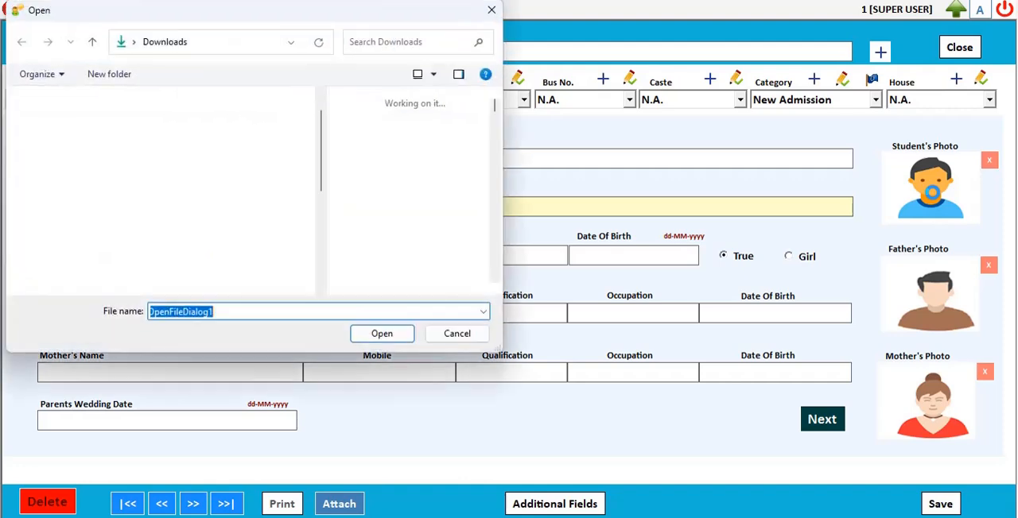
{"action": "left_click", "coordinate": [393, 151]}
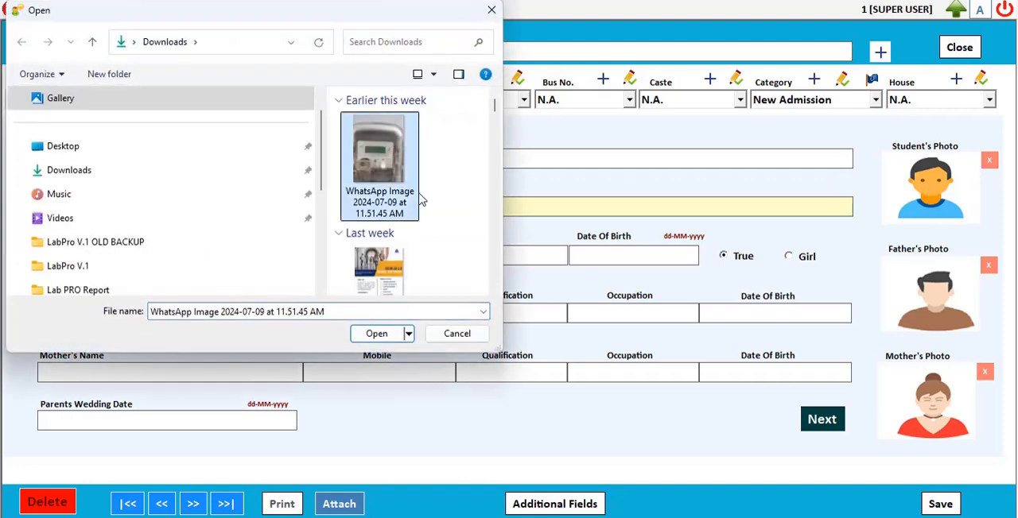
{"action": "left_click", "coordinate": [392, 332]}
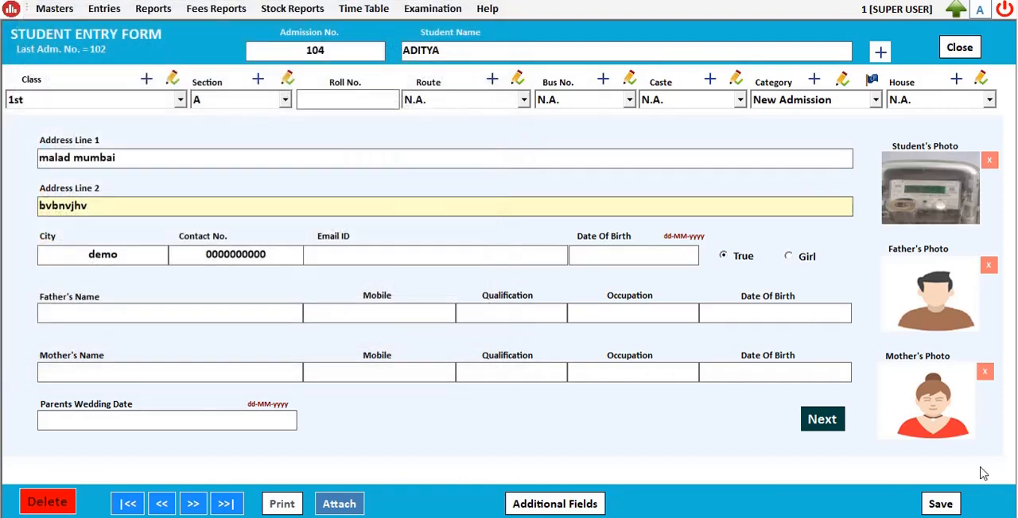
Step: Save the new student record and close the student entry form
{"action": "left_click", "coordinate": [947, 507]}
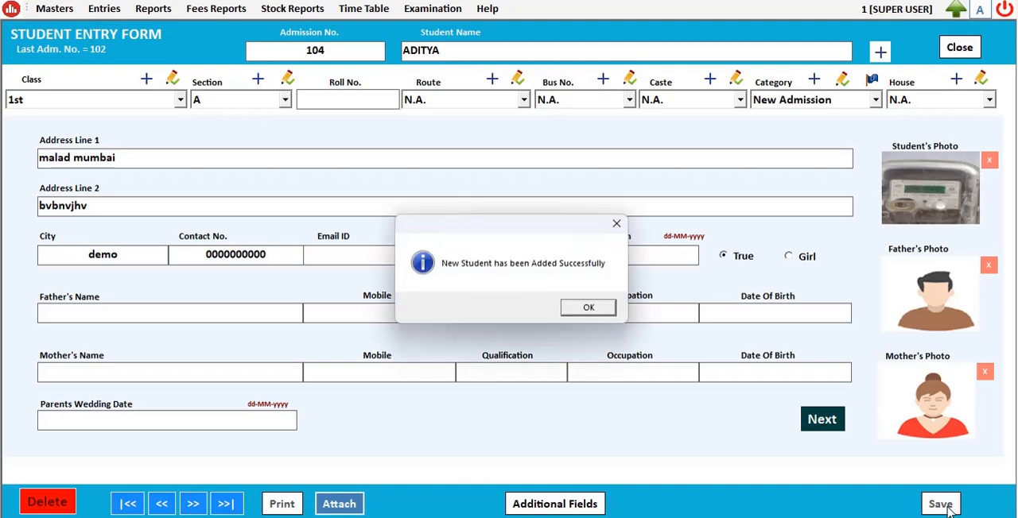
{"action": "left_click", "coordinate": [595, 310]}
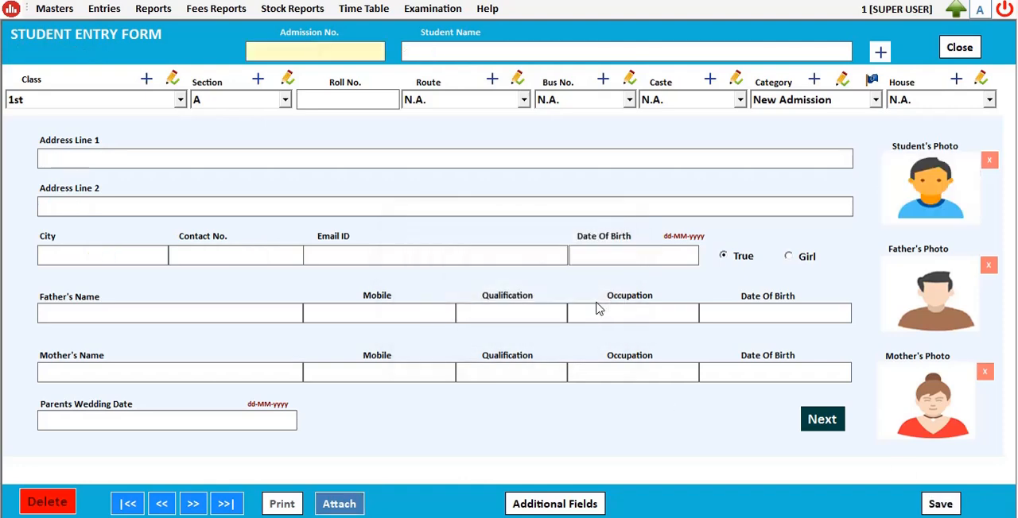
{"action": "left_click", "coordinate": [959, 48]}
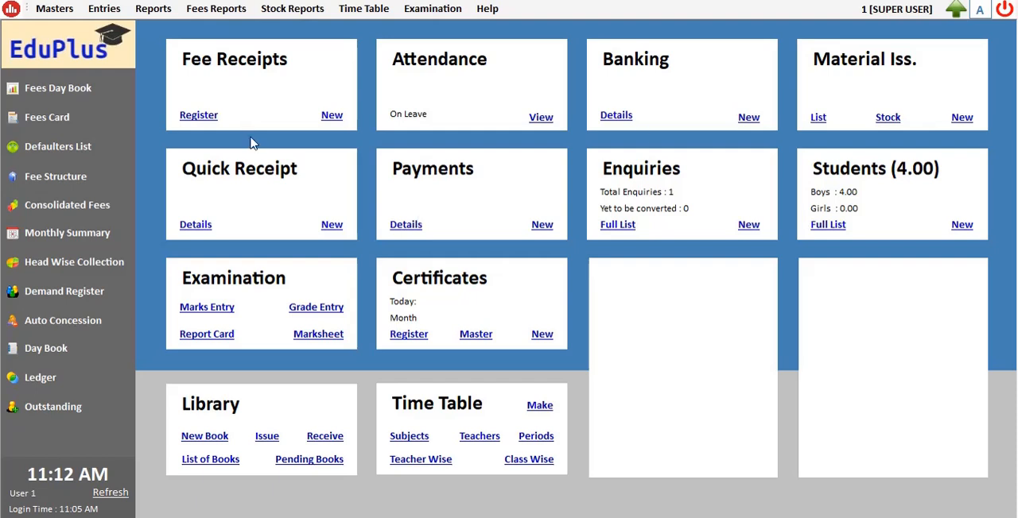
Step: Delete the Passout 10th class from the class master list and close the list
{"action": "left_click", "coordinate": [54, 8]}
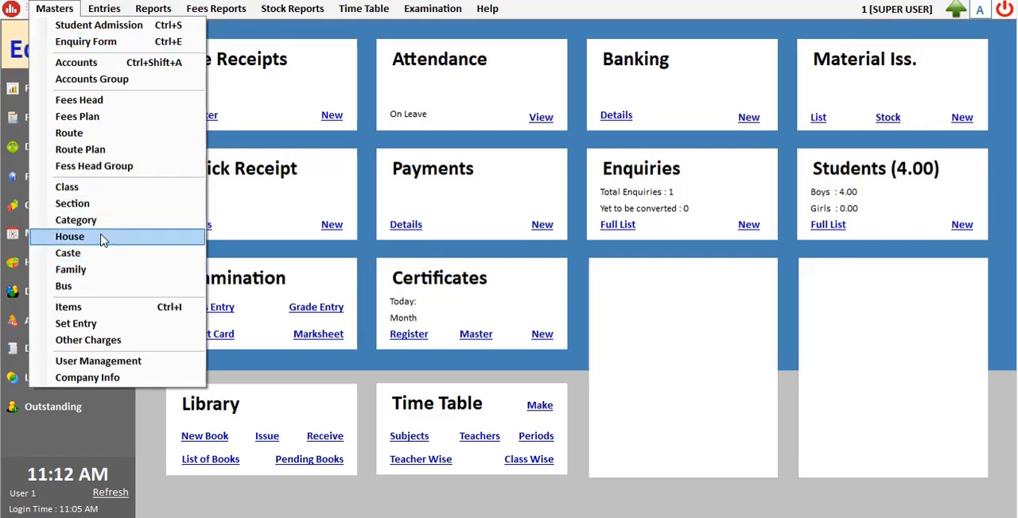
{"action": "left_click", "coordinate": [106, 194]}
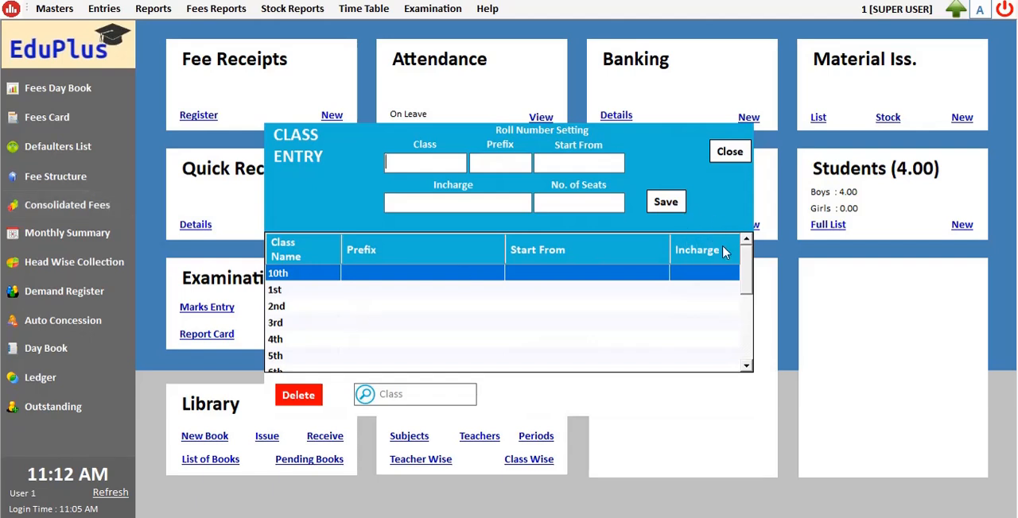
{"action": "left_click", "coordinate": [601, 330]}
{"action": "left_click_drag", "start_coordinate": [754, 286], "coordinate": [718, 352]}
{"action": "left_click", "coordinate": [316, 326]}
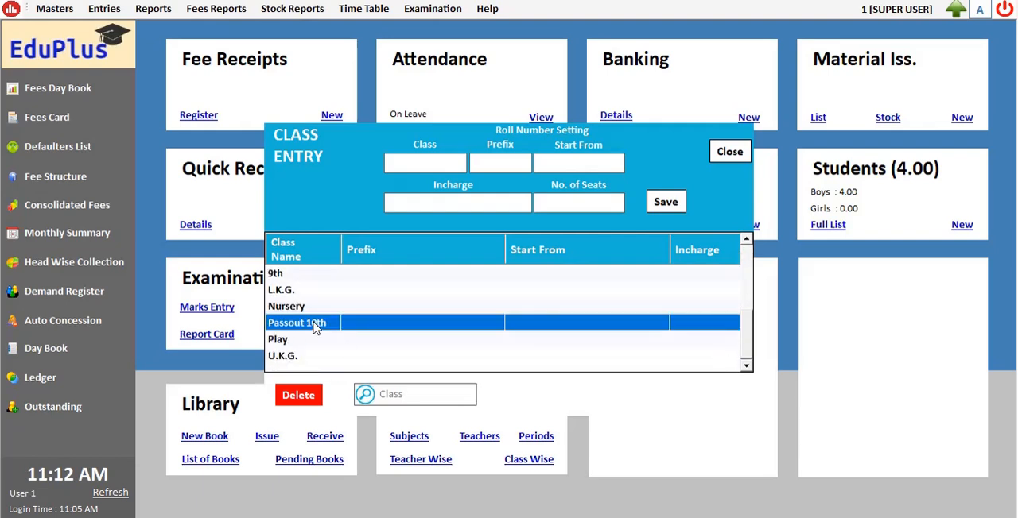
{"action": "left_click", "coordinate": [294, 401]}
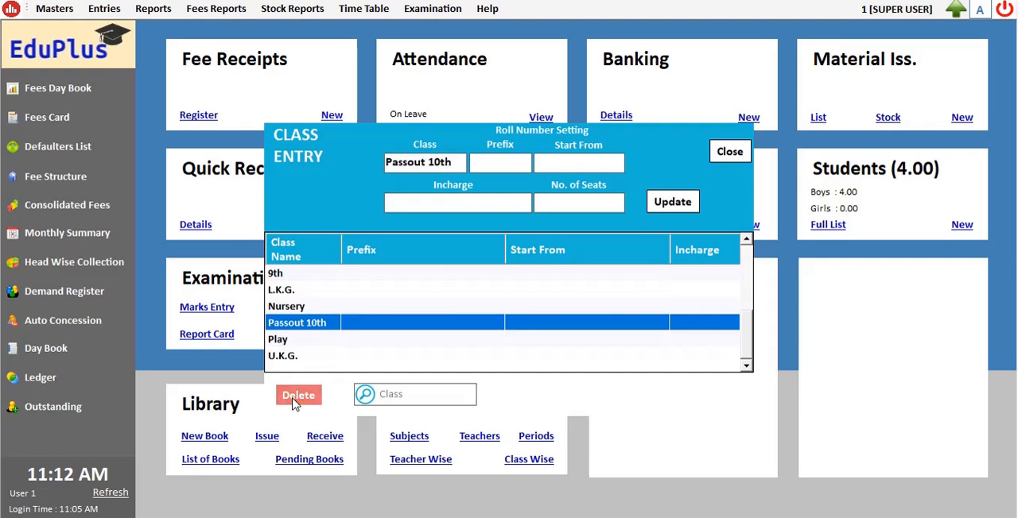
{"action": "left_click", "coordinate": [528, 309]}
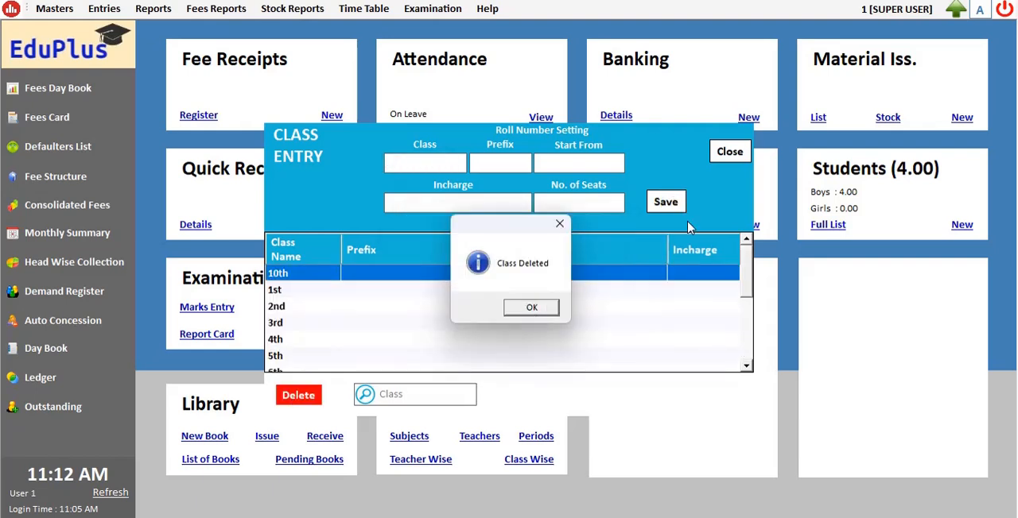
{"action": "left_click", "coordinate": [719, 163]}
{"action": "left_click", "coordinate": [529, 307]}
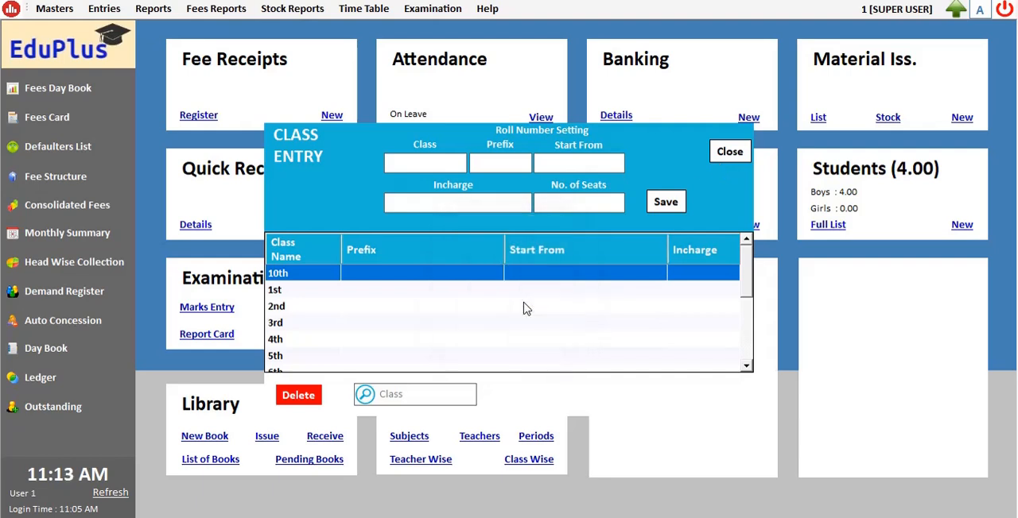
{"action": "scroll", "coordinate": [525, 307], "scroll_direction": "down", "scroll_amount": 3}
{"action": "left_click", "coordinate": [720, 152]}
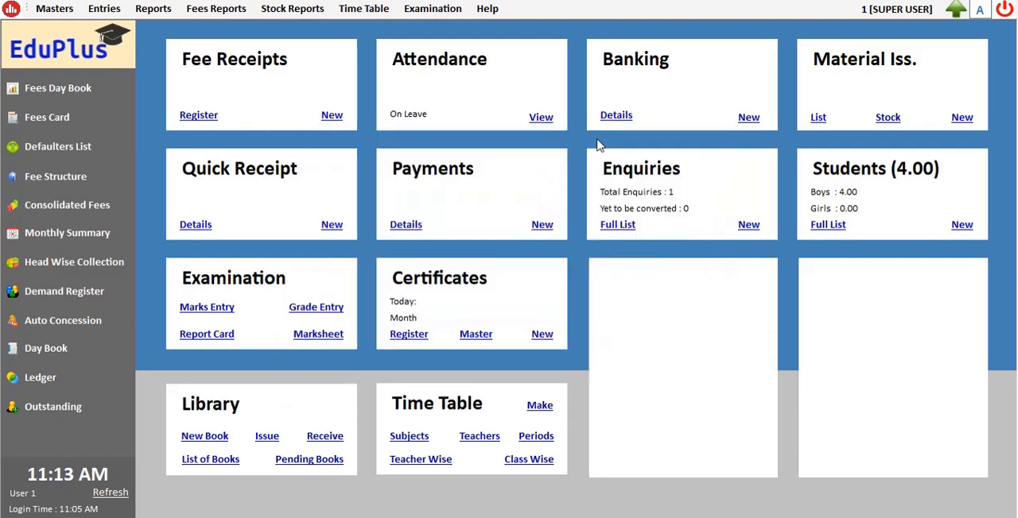
Step: Refresh the dashboard, and add a new student category named RTE to the category master
{"action": "left_click", "coordinate": [105, 495]}
{"action": "left_click", "coordinate": [60, 14]}
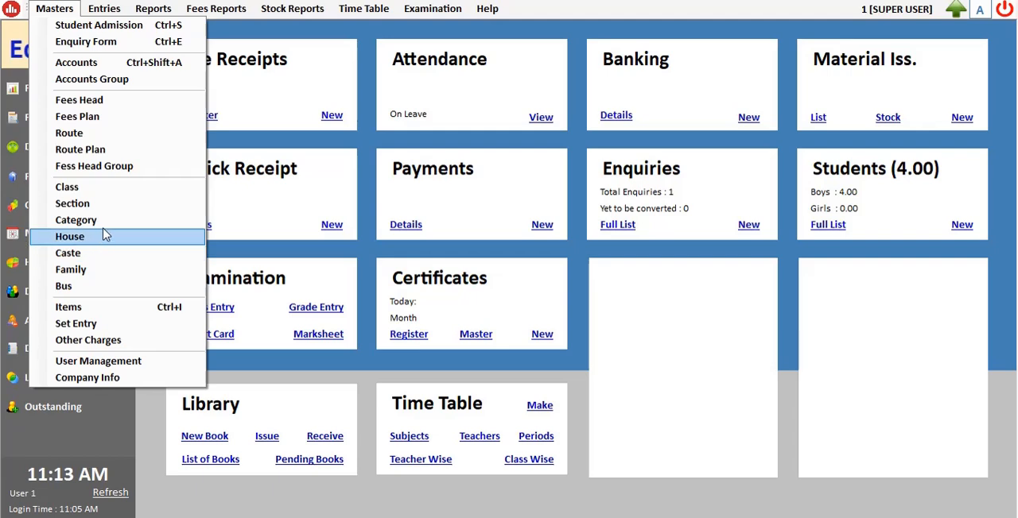
{"action": "left_click", "coordinate": [80, 220]}
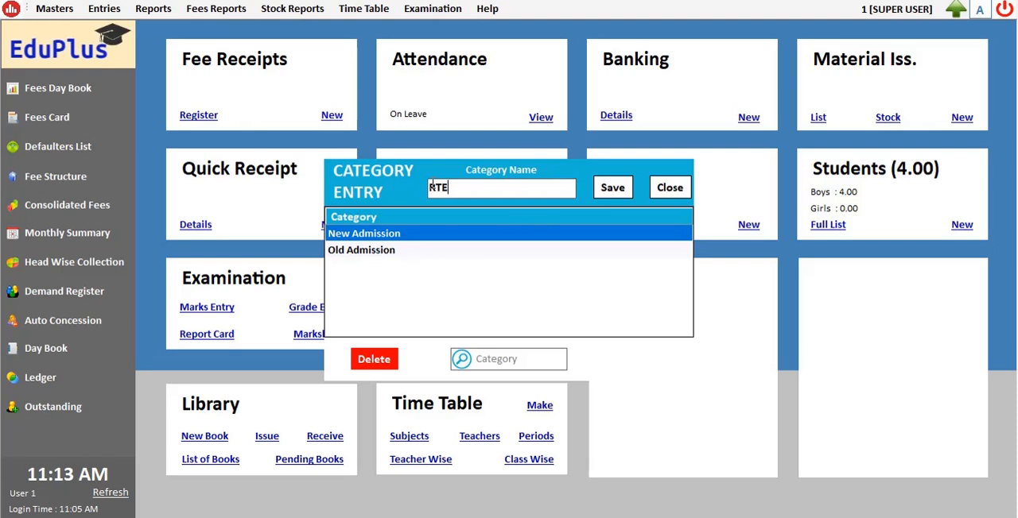
{"action": "left_click", "coordinate": [627, 195]}
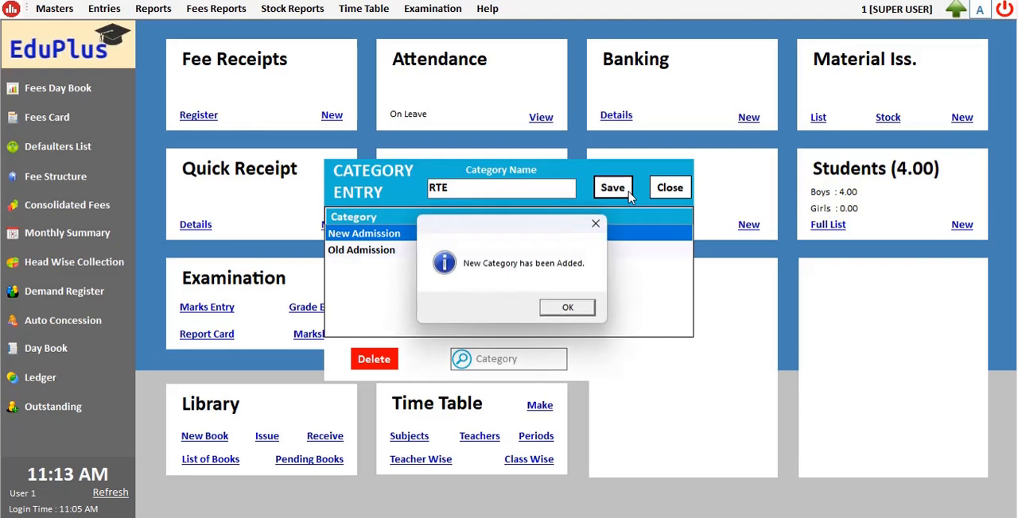
{"action": "left_click", "coordinate": [560, 307]}
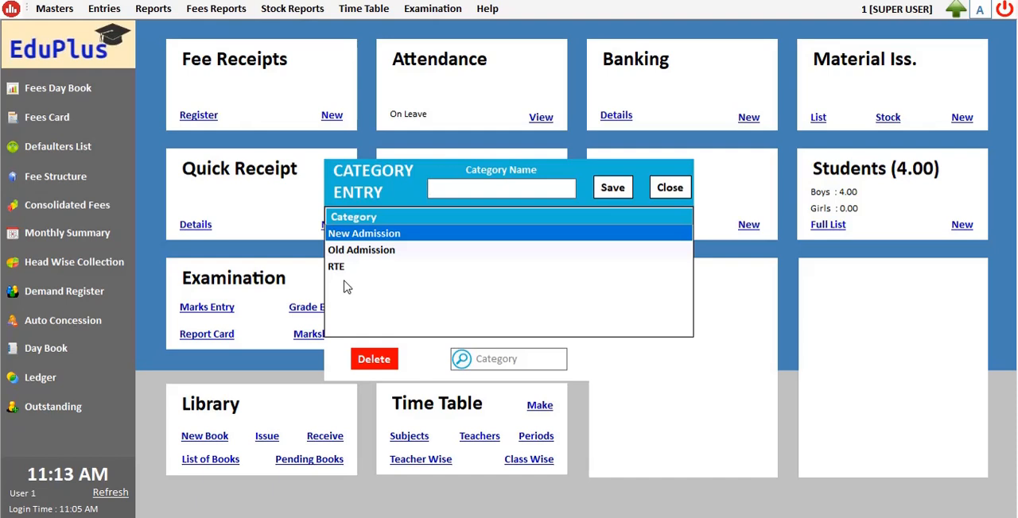
{"action": "left_click", "coordinate": [670, 188]}
Step: View the quick receipt register and close it to return to the dashboard
{"action": "left_click", "coordinate": [194, 224]}
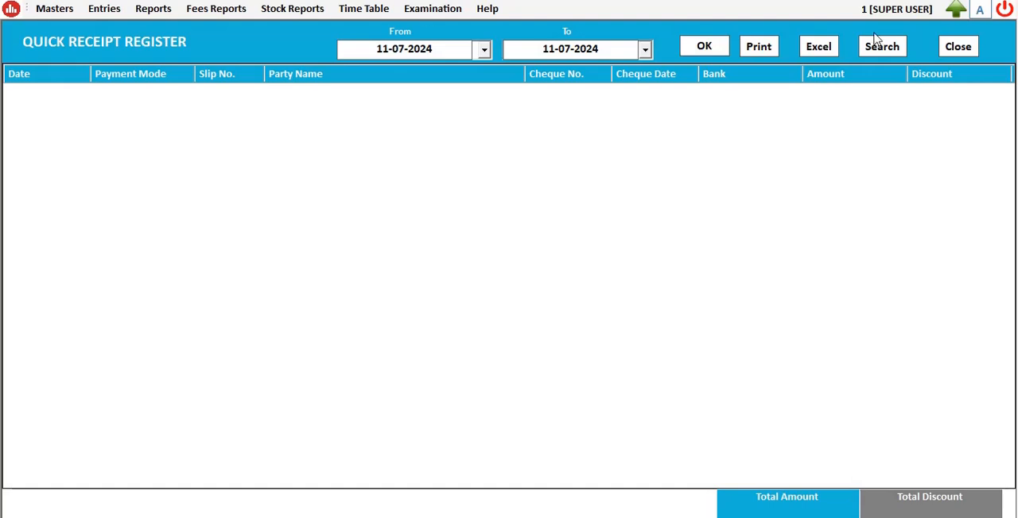
{"action": "left_click", "coordinate": [948, 54]}
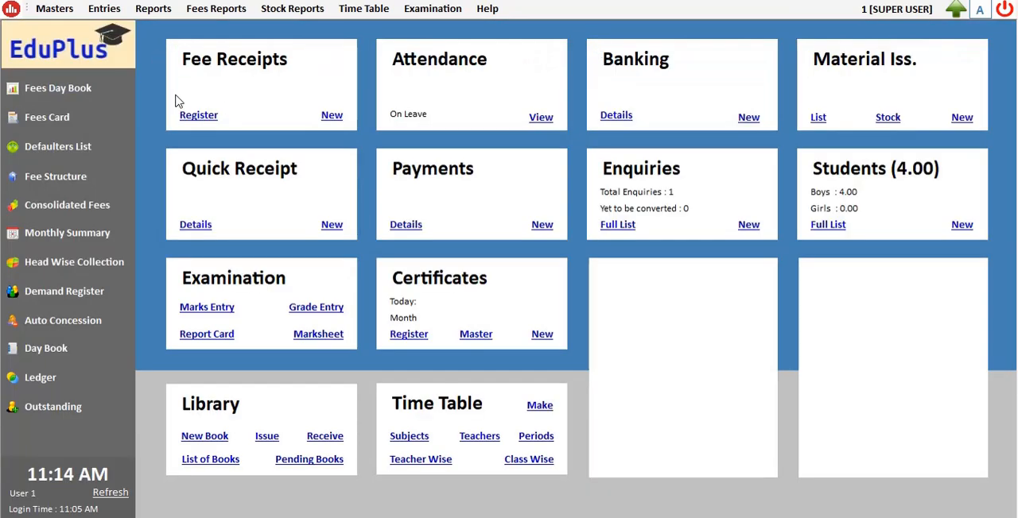
{"action": "left_click", "coordinate": [54, 8]}
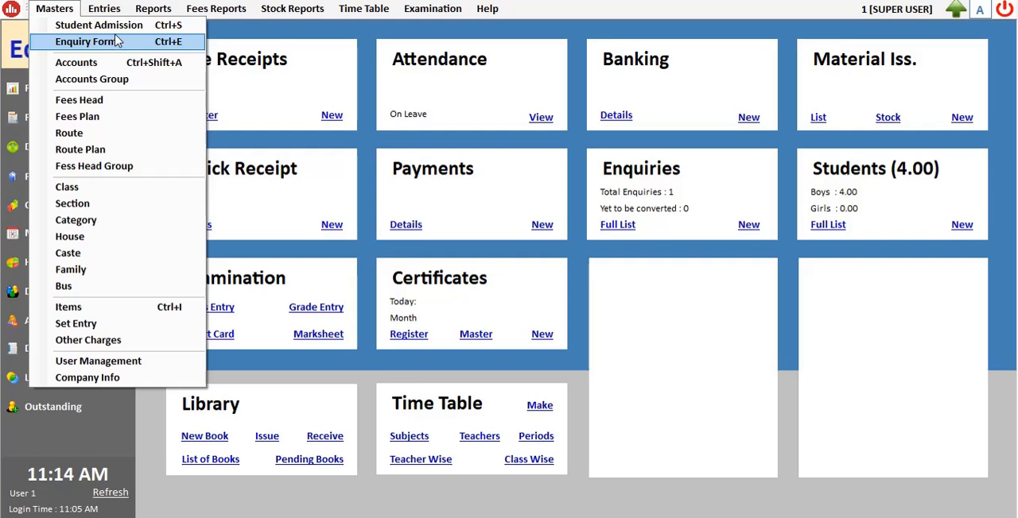
{"action": "left_click", "coordinate": [650, 360]}
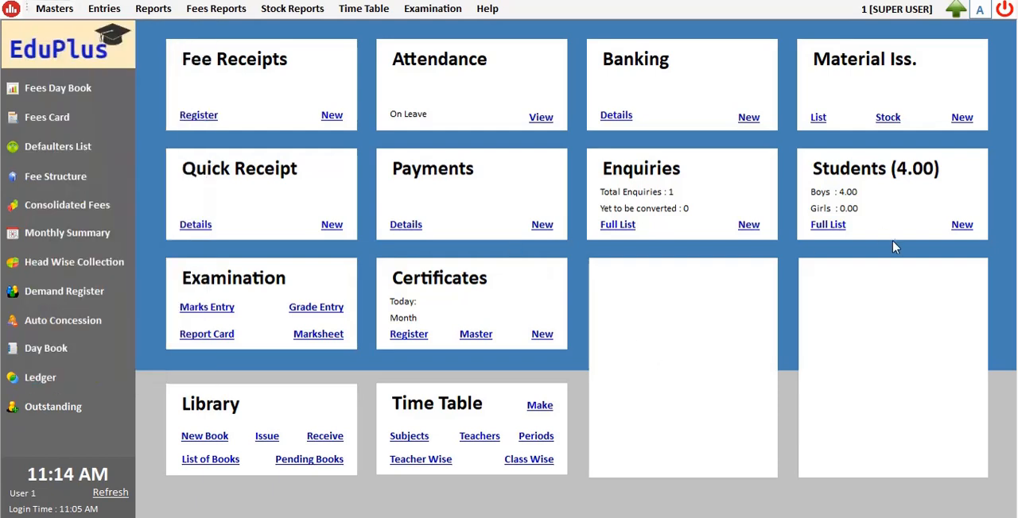
Step: Preview the admission form and the ID card of Demo Student 2 from the full student list
{"action": "left_click", "coordinate": [827, 225]}
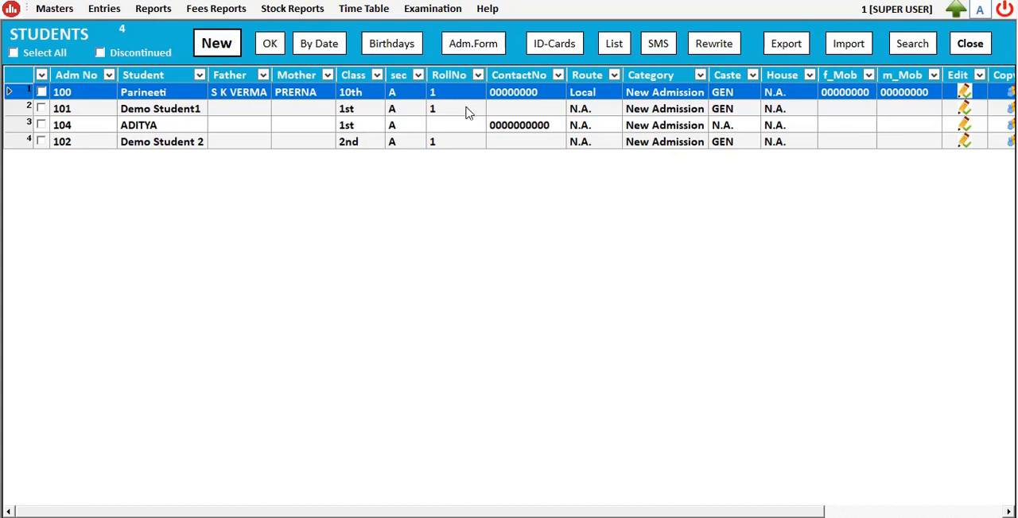
{"action": "left_click", "coordinate": [42, 142]}
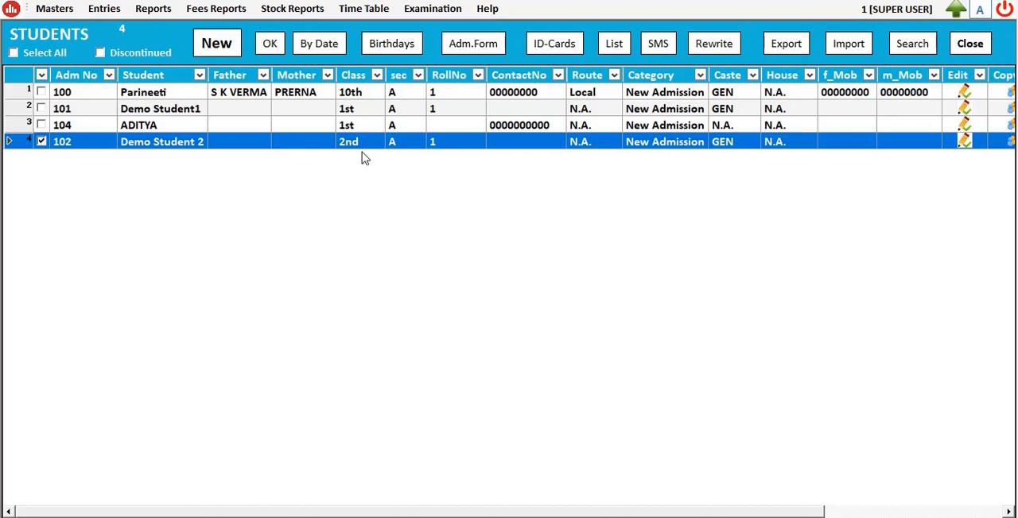
{"action": "left_click", "coordinate": [481, 51]}
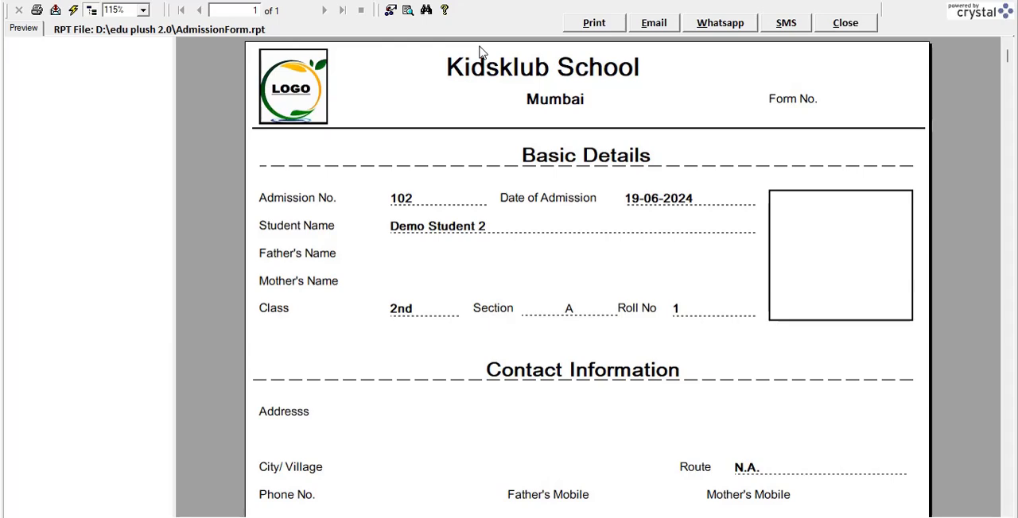
{"action": "left_click", "coordinate": [846, 23]}
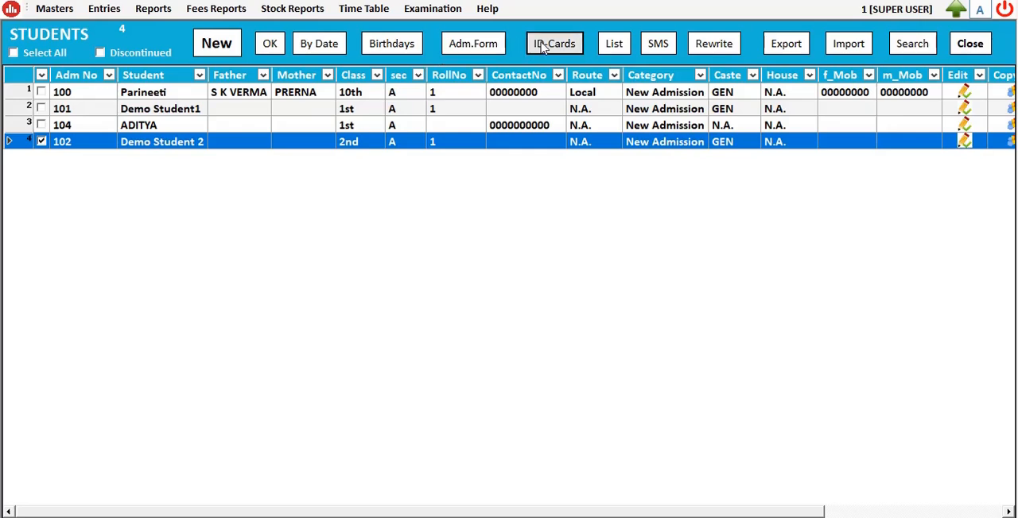
{"action": "left_click", "coordinate": [543, 45]}
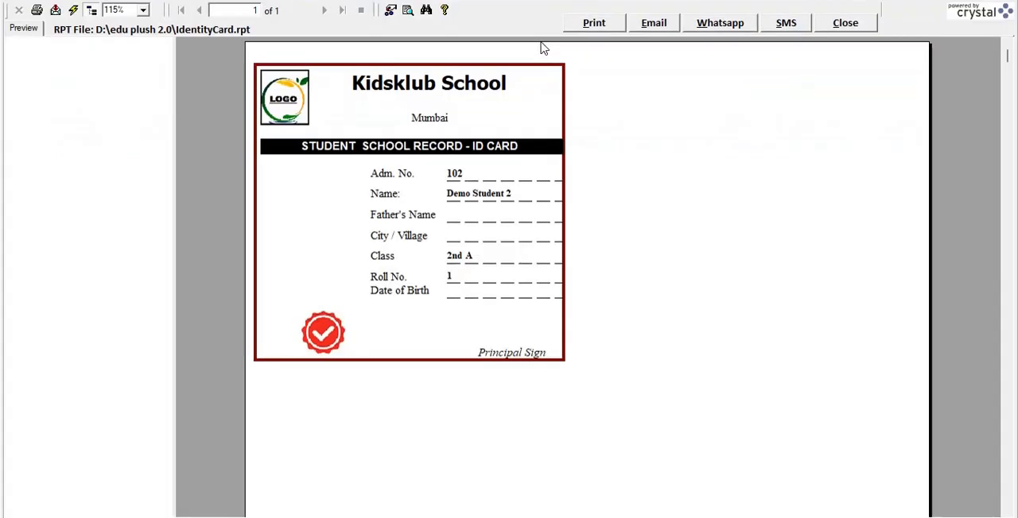
{"action": "left_click", "coordinate": [859, 26]}
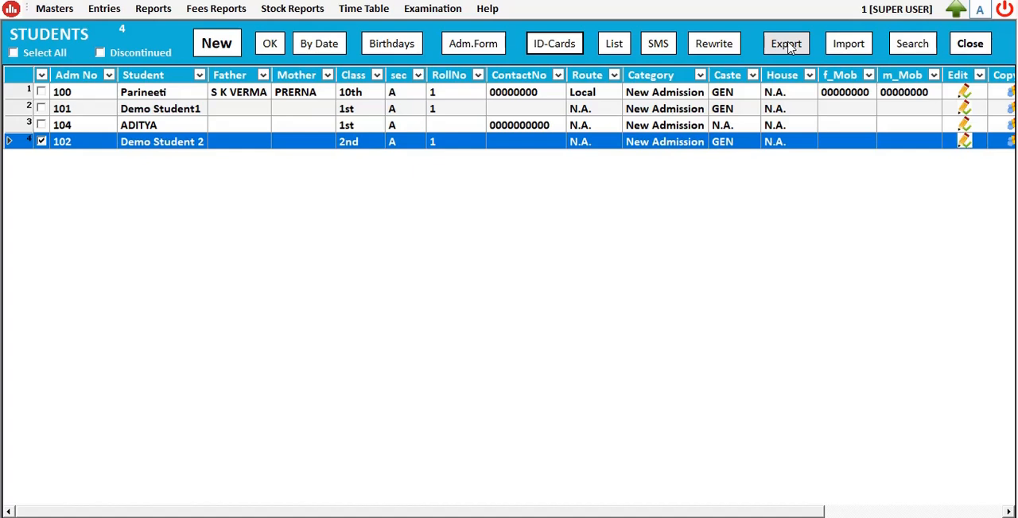
Step: View the birthday reminders for students, fathers and mothers plus the anniversary reminders, and return to the dashboard
{"action": "left_click", "coordinate": [383, 46]}
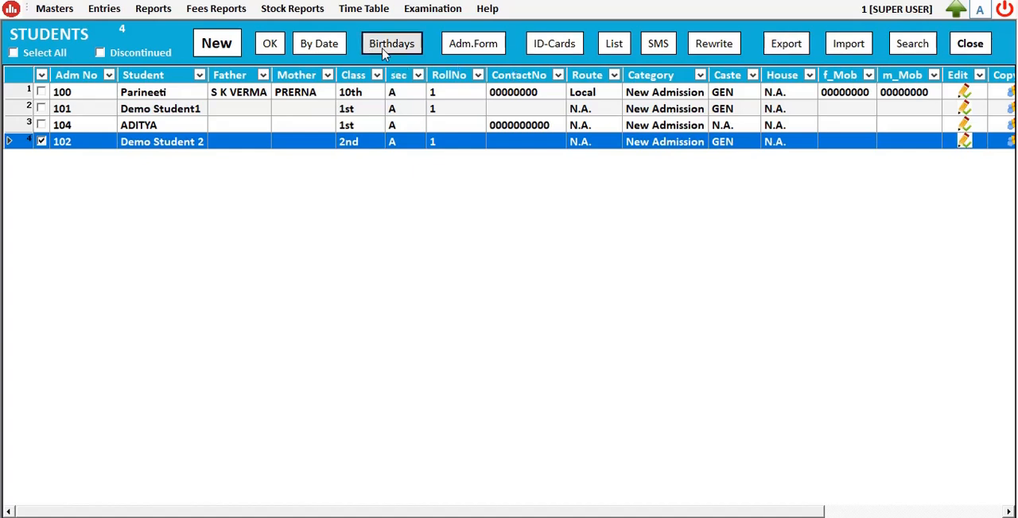
{"action": "left_click", "coordinate": [462, 64]}
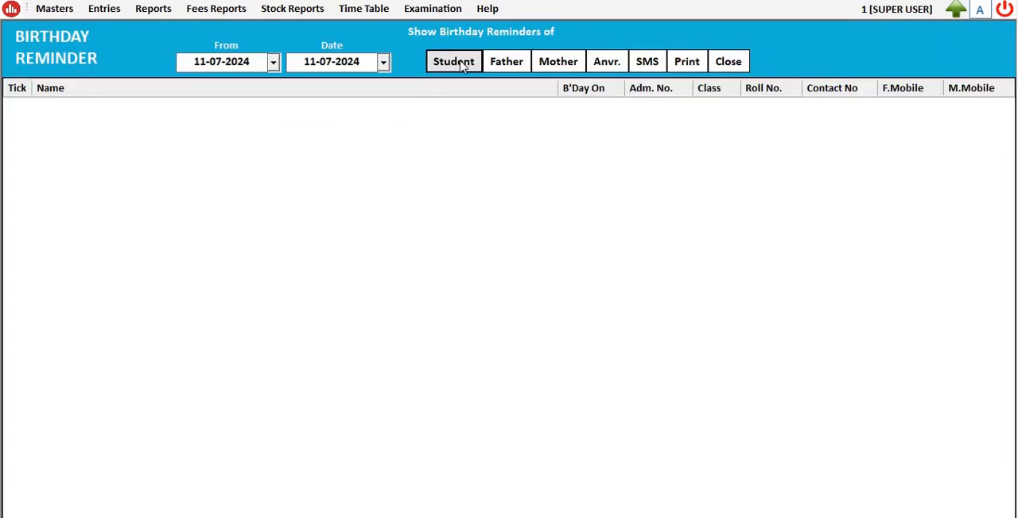
{"action": "left_click", "coordinate": [507, 64]}
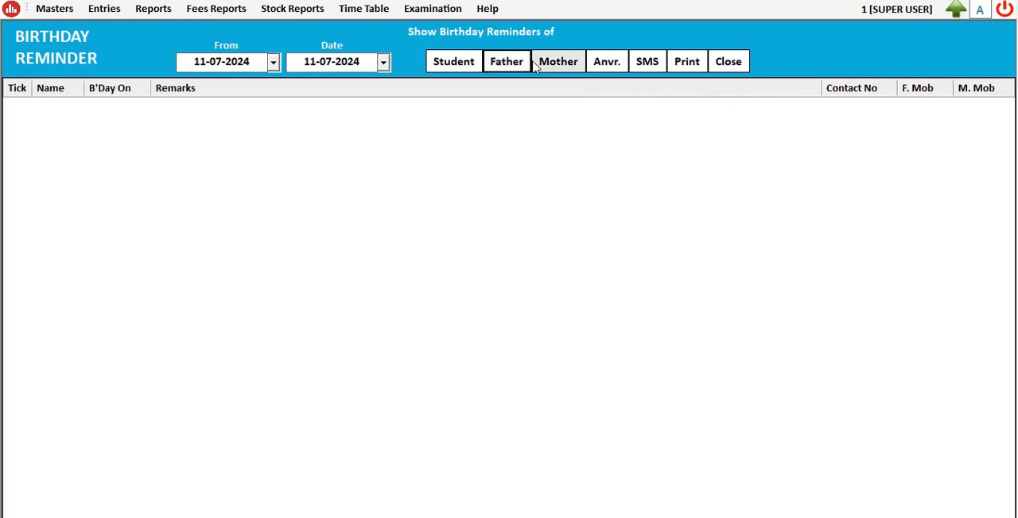
{"action": "left_click", "coordinate": [559, 65]}
{"action": "left_click", "coordinate": [602, 61]}
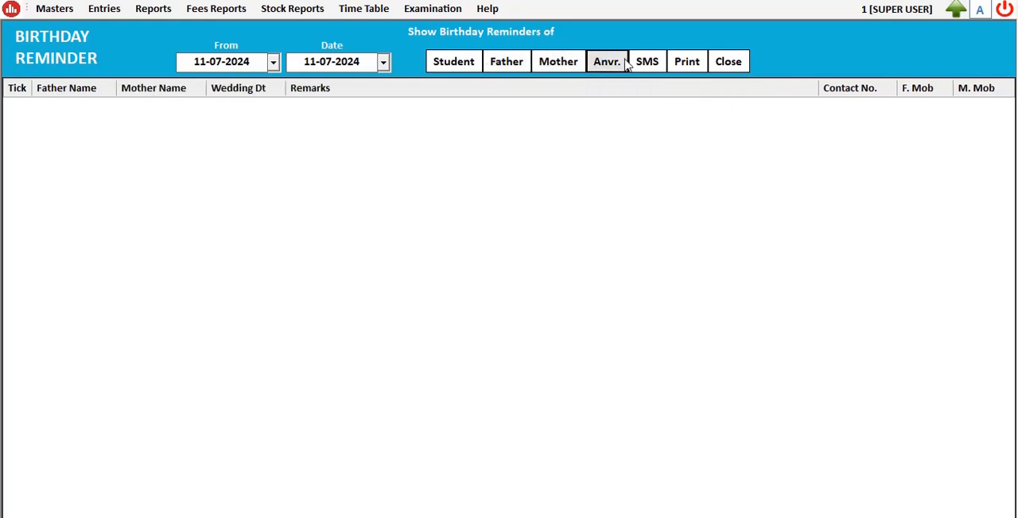
{"action": "left_click", "coordinate": [736, 67]}
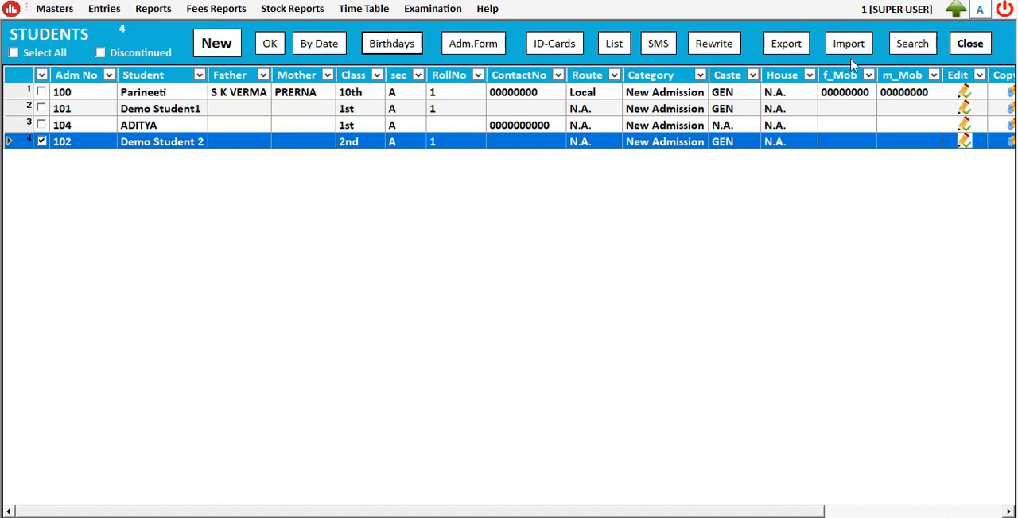
{"action": "left_click", "coordinate": [969, 45]}
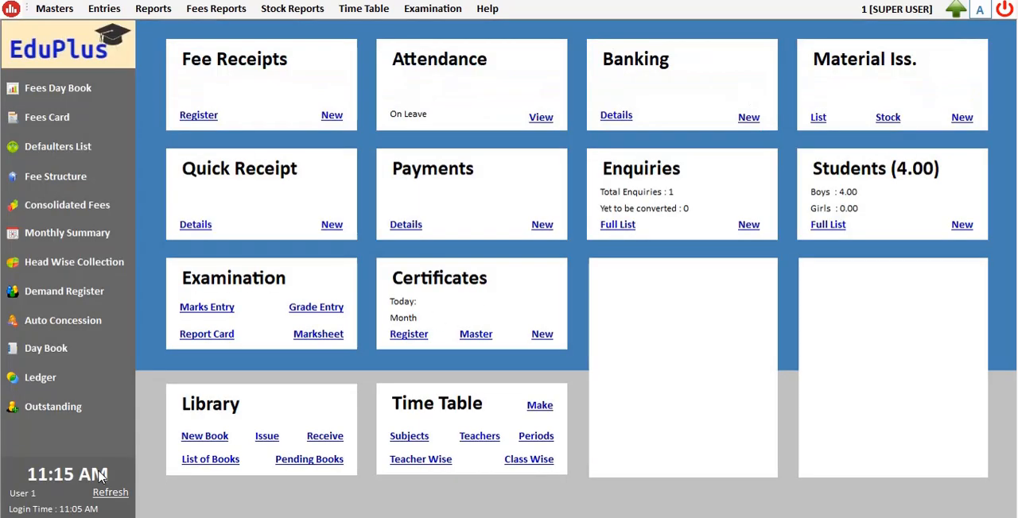
Step: Refresh the dashboard, and start a new fees heading named COMPOSIT FEE in the General group
{"action": "left_click", "coordinate": [104, 493]}
{"action": "left_click", "coordinate": [58, 11]}
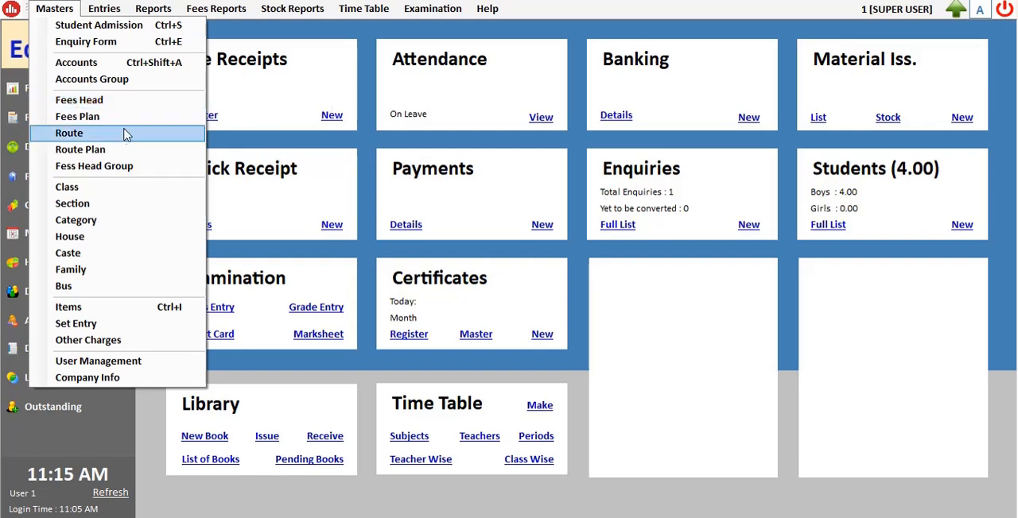
{"action": "left_click", "coordinate": [134, 103]}
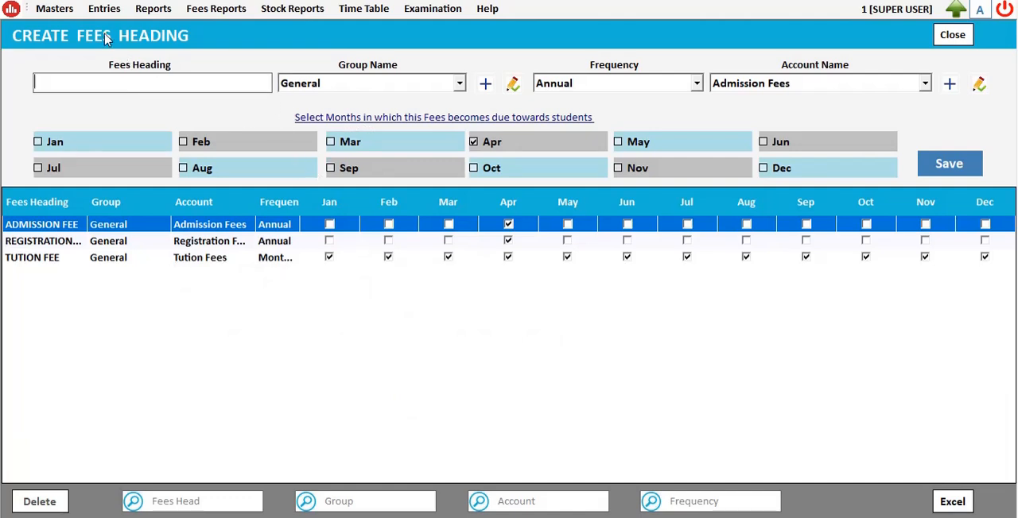
{"action": "left_click", "coordinate": [62, 13]}
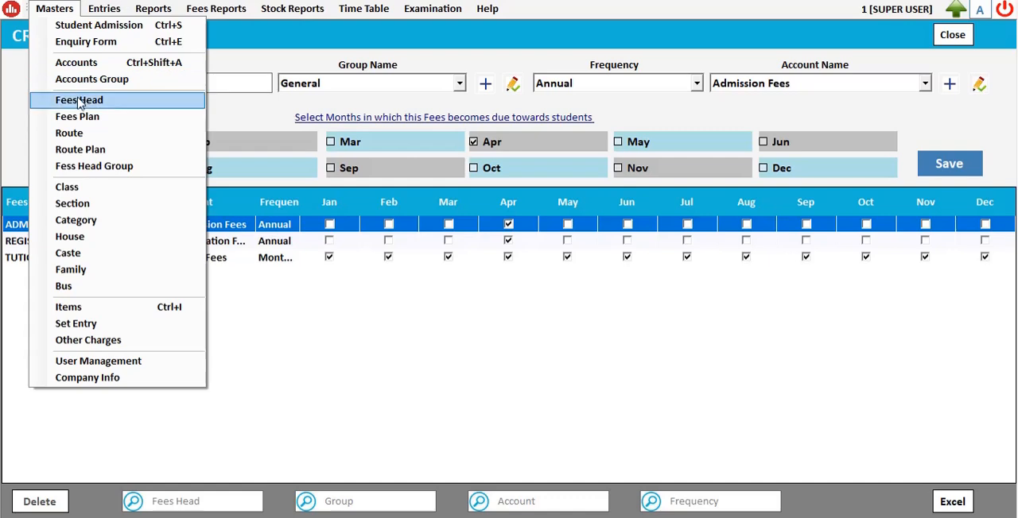
{"action": "left_click", "coordinate": [366, 303]}
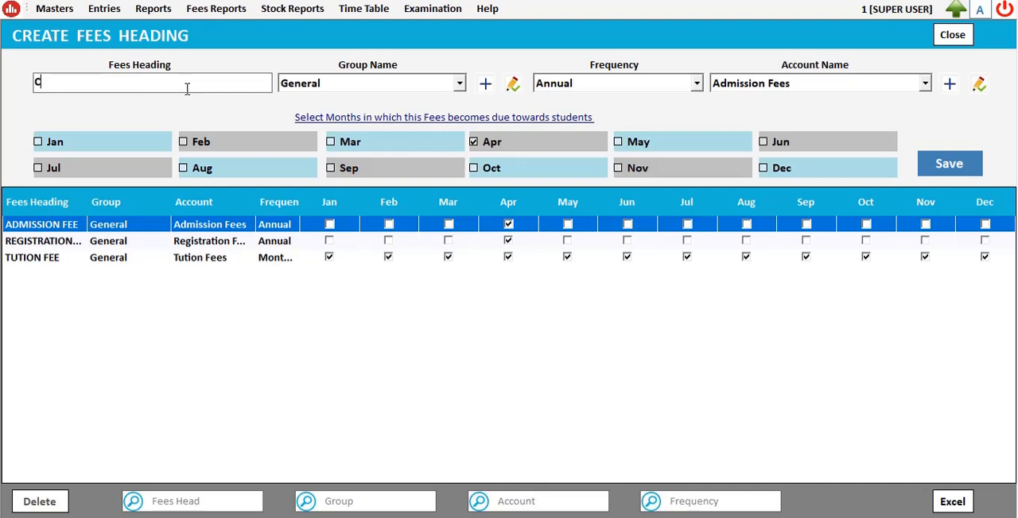
{"action": "type", "text": "POSIT FEE"}
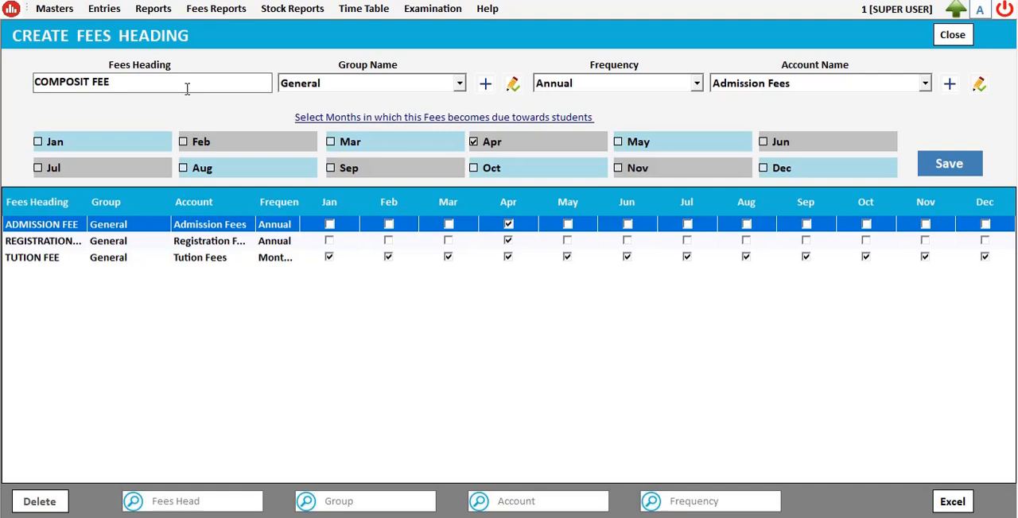
{"action": "key", "text": "Tab"}
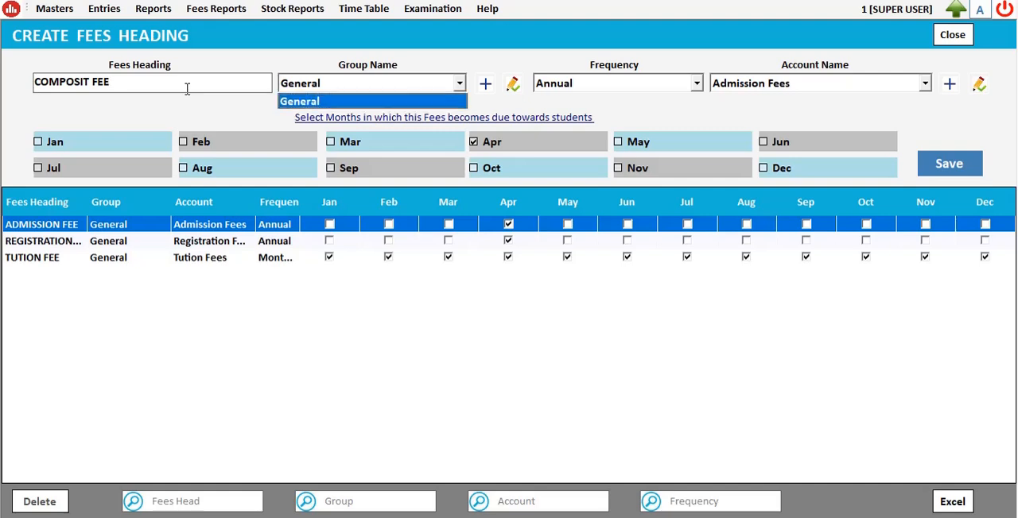
{"action": "key", "text": "Tab"}
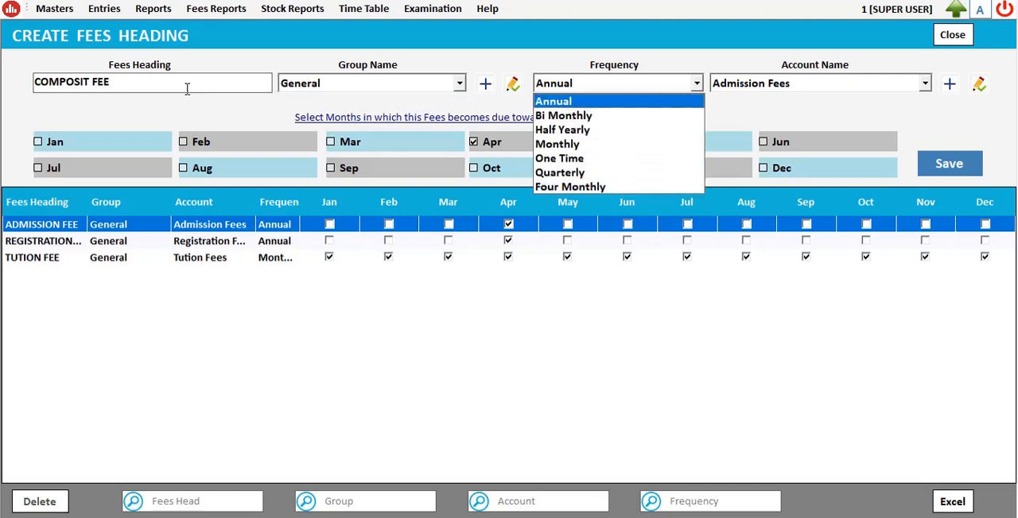
Step: Set the COMPOSIT FEE heading's frequency to One Time and its account to Admission Fees
{"action": "key", "text": "Down"}
{"action": "key", "text": "Down"}
{"action": "key", "text": "Down"}
{"action": "key", "text": "Down"}
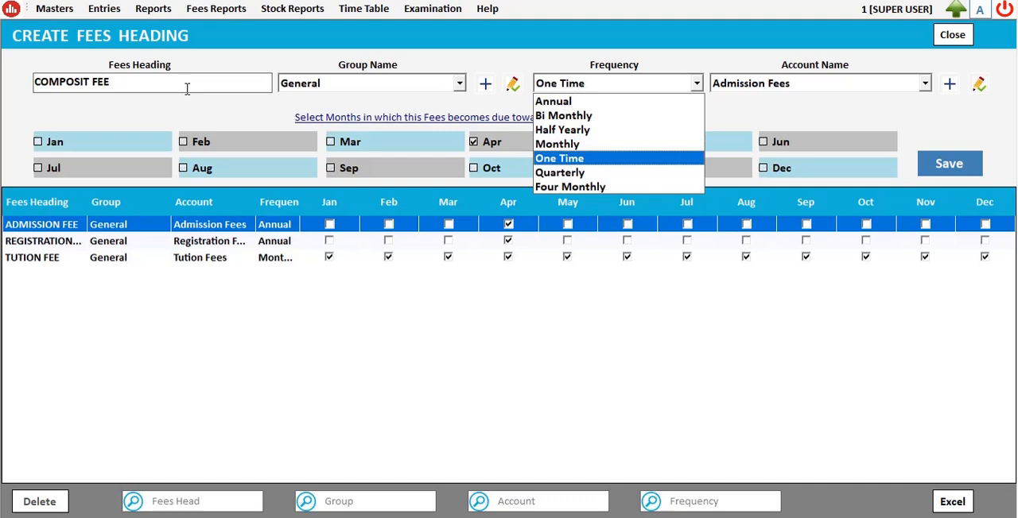
{"action": "key", "text": "Tab"}
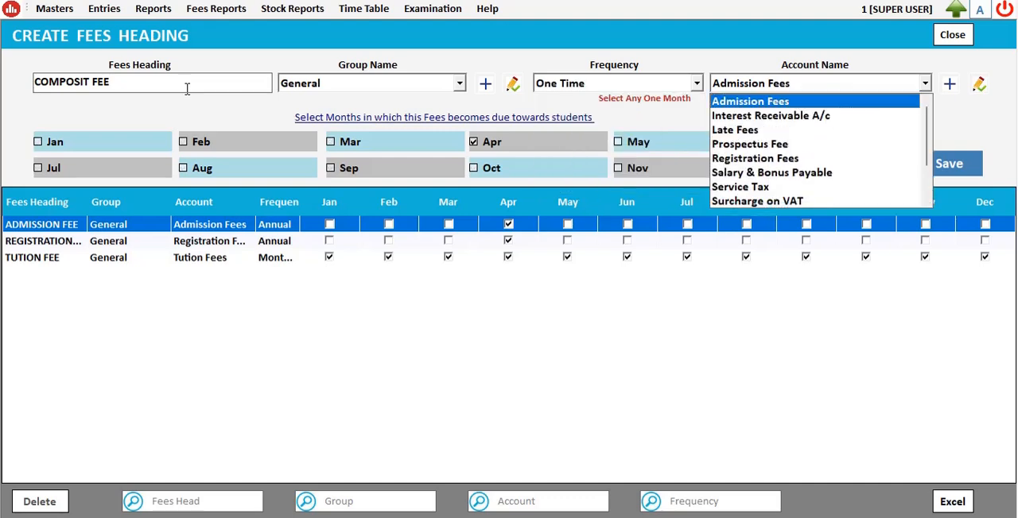
{"action": "key", "text": "Down"}
{"action": "key", "text": "Down"}
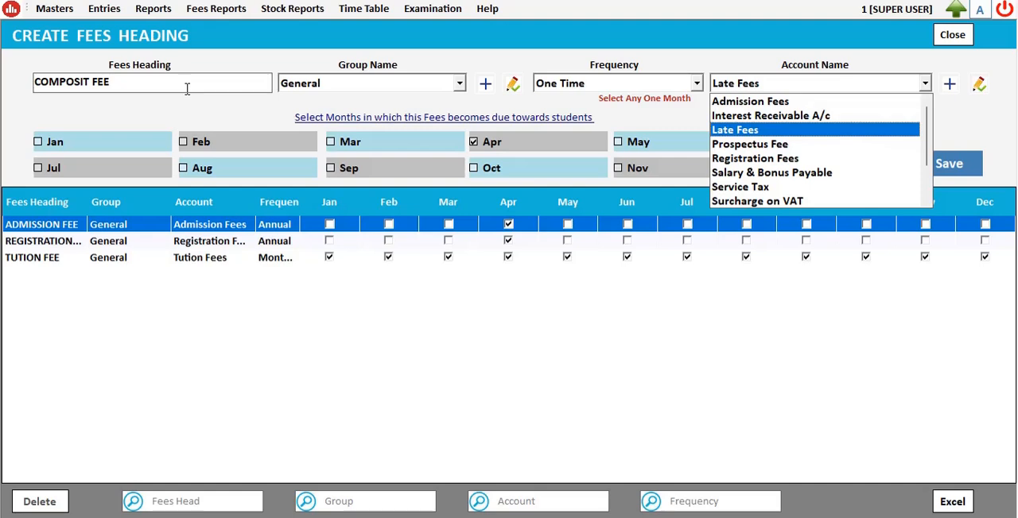
{"action": "key", "text": "Up"}
{"action": "key", "text": "Up"}
{"action": "key", "text": "Tab"}
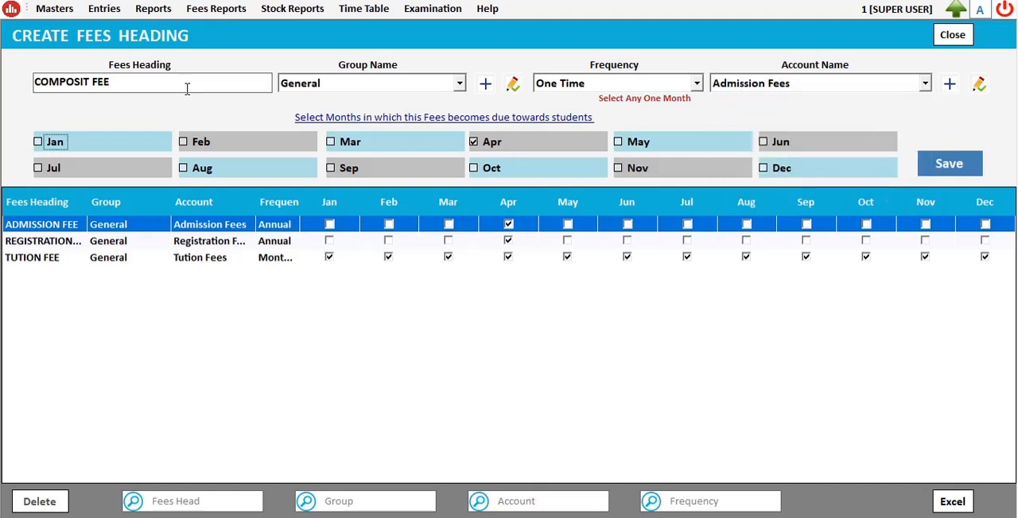
Step: Save the new COMPOSIT FEE heading with April as its due month and close the fees heading form
{"action": "left_click", "coordinate": [948, 164]}
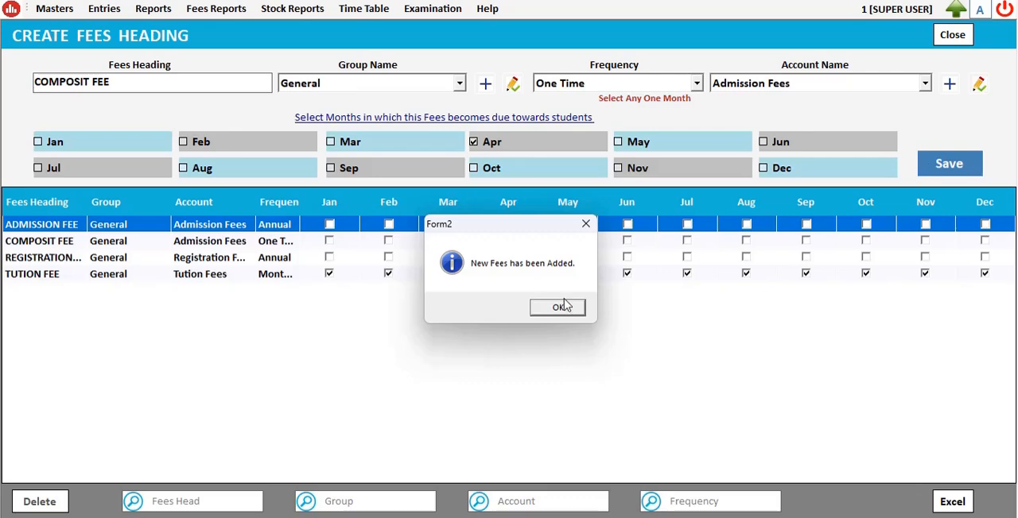
{"action": "left_click", "coordinate": [558, 309]}
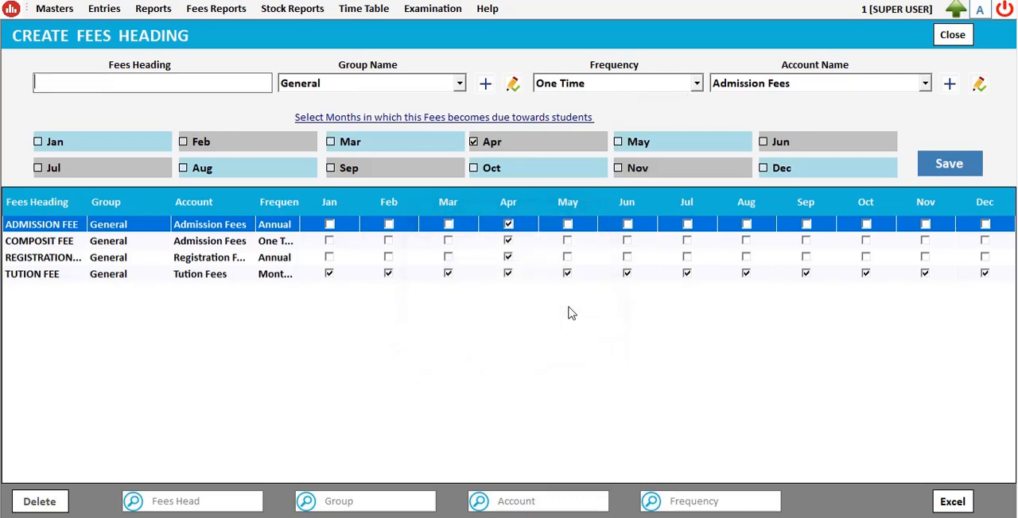
{"action": "left_click", "coordinate": [951, 35]}
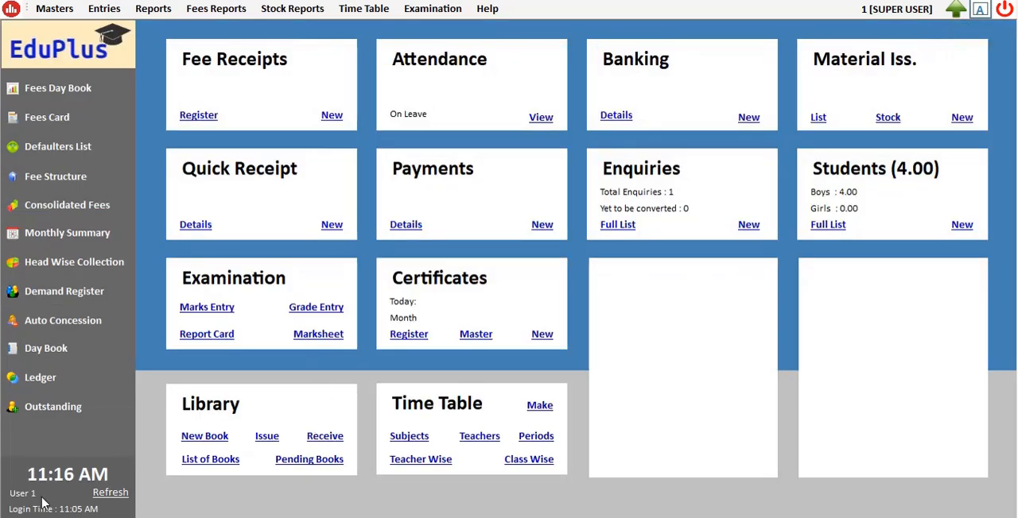
Step: Open the fees plan configuration from the masters
{"action": "left_click", "coordinate": [49, 11]}
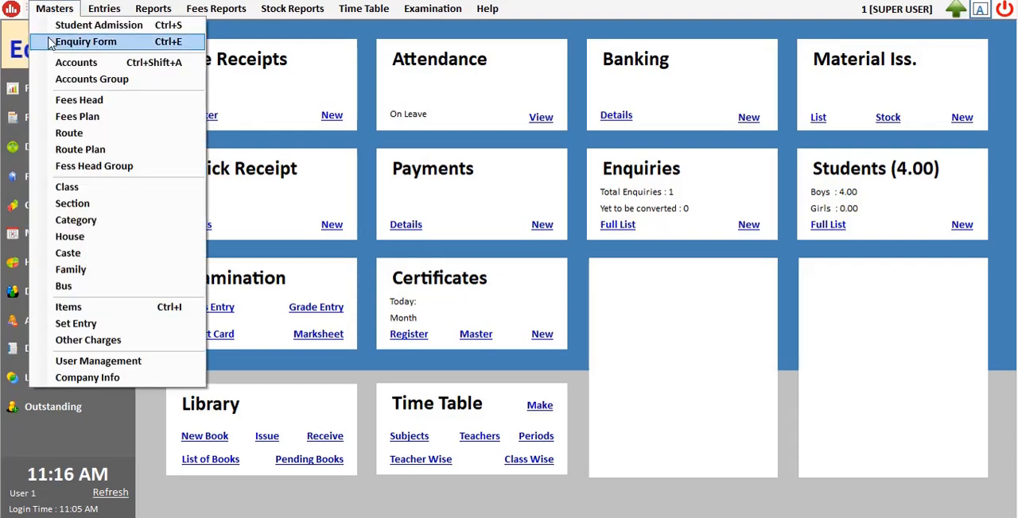
{"action": "left_click", "coordinate": [82, 116]}
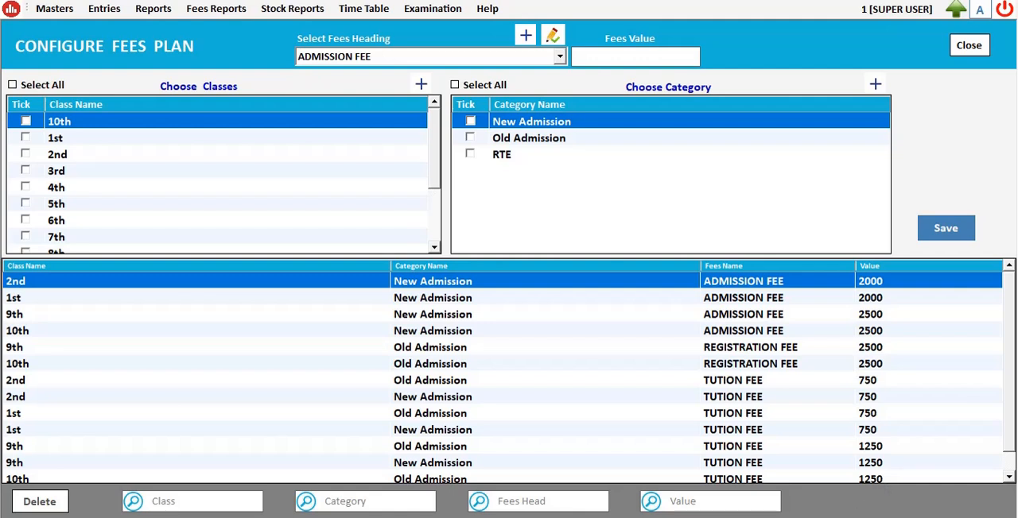
{"action": "left_click", "coordinate": [784, 517]}
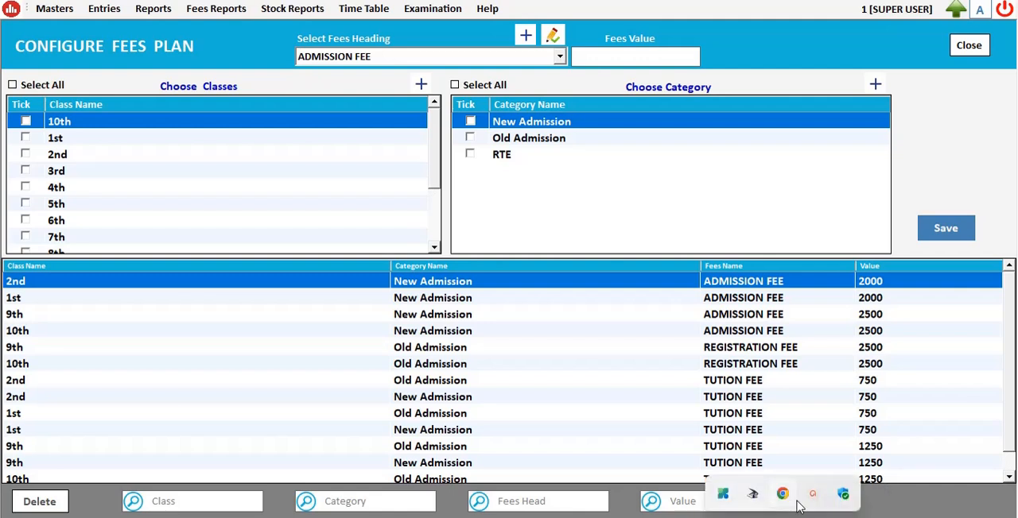
{"action": "left_click", "coordinate": [826, 498]}
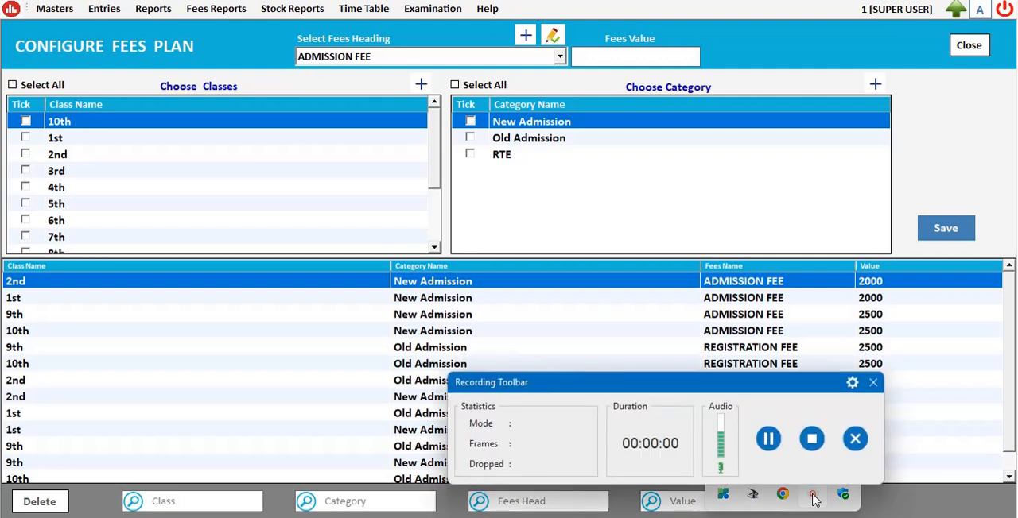
{"action": "left_click", "coordinate": [873, 383]}
{"action": "left_click", "coordinate": [625, 462]}
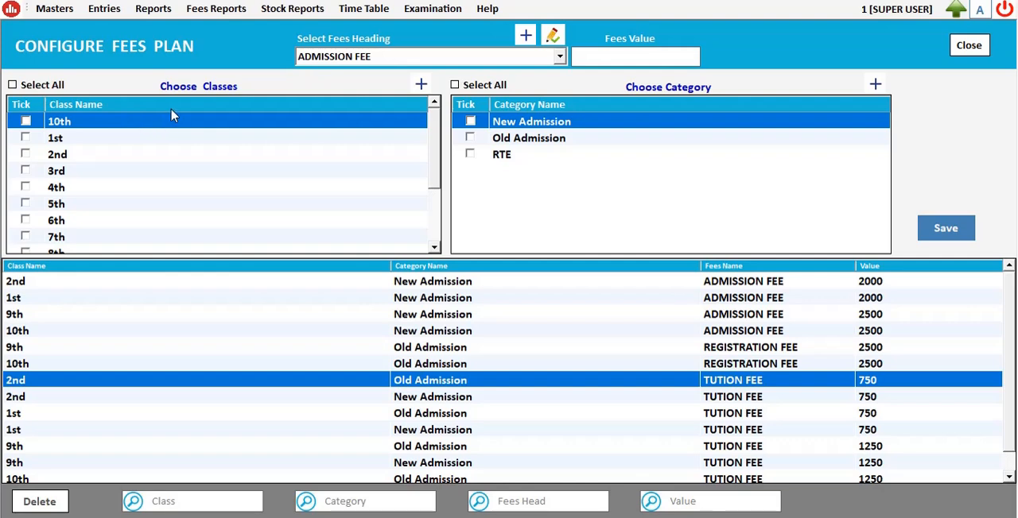
Step: Choose COMPOSIT FEE as the plan's fees heading and set the fees value to 2000
{"action": "left_click", "coordinate": [379, 61]}
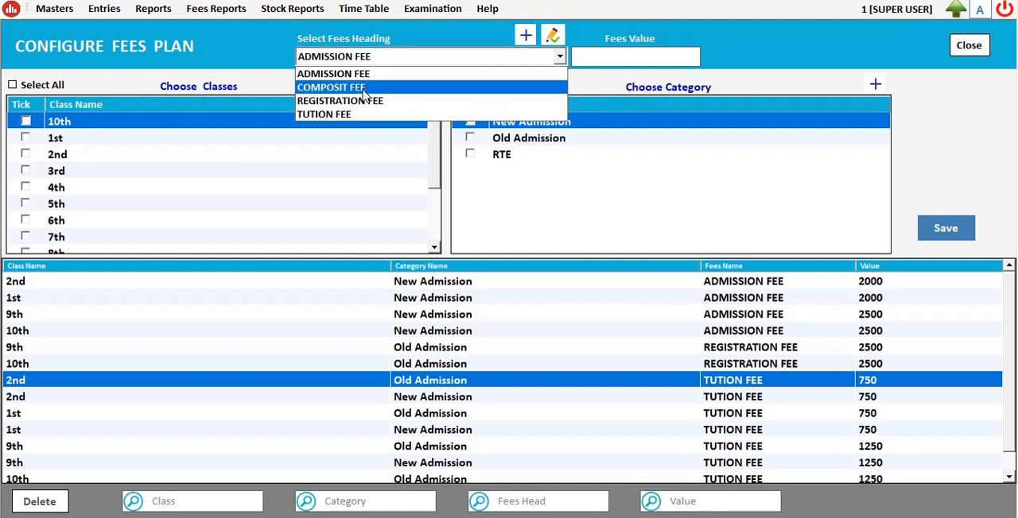
{"action": "left_click", "coordinate": [365, 94]}
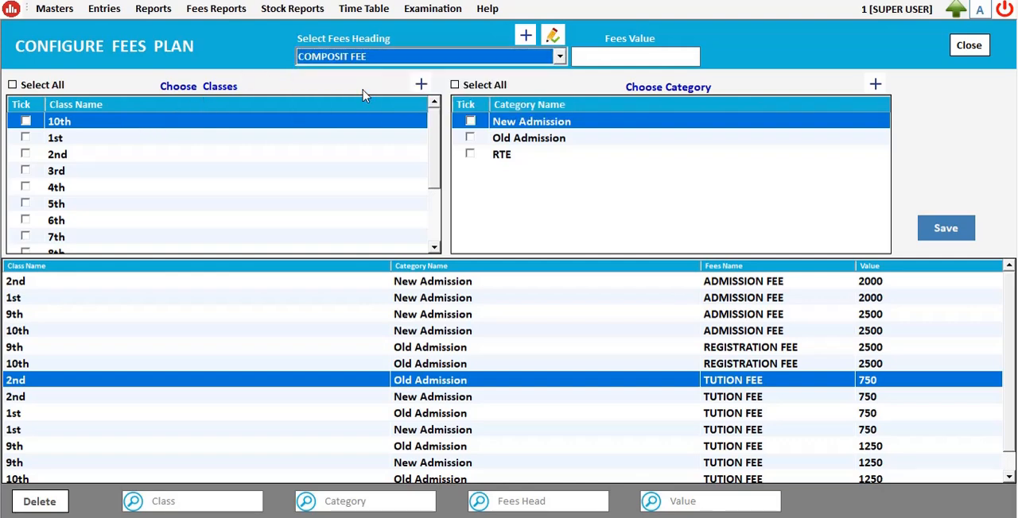
{"action": "left_click", "coordinate": [615, 55]}
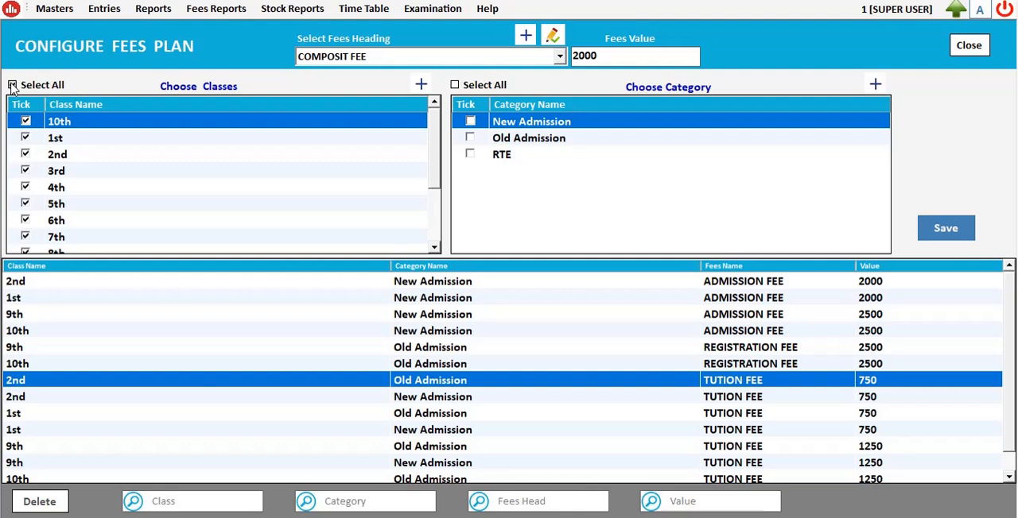
Step: Select only the 1st, 2nd and 3rd classes for the COMPOSIT FEE plan
{"action": "left_click", "coordinate": [13, 86]}
{"action": "left_click", "coordinate": [13, 85]}
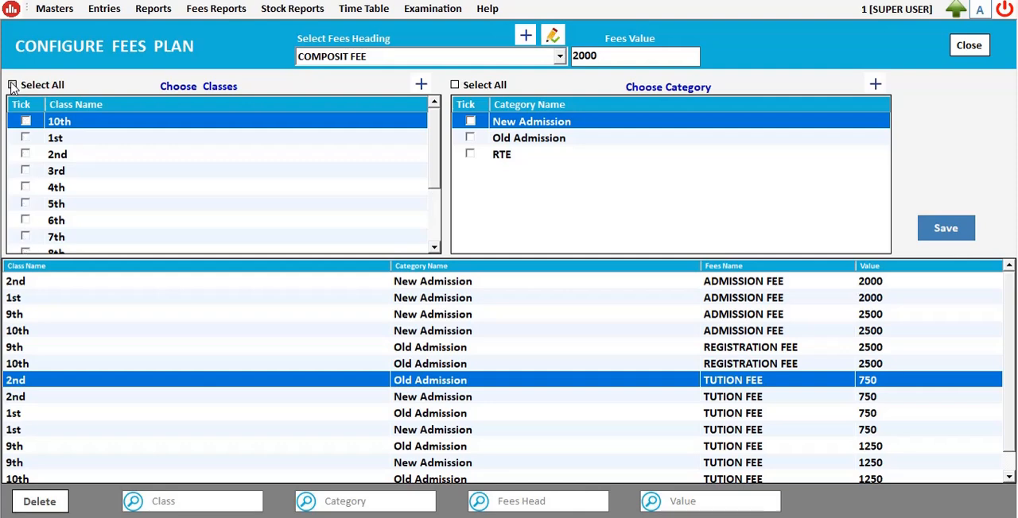
{"action": "left_click", "coordinate": [25, 139]}
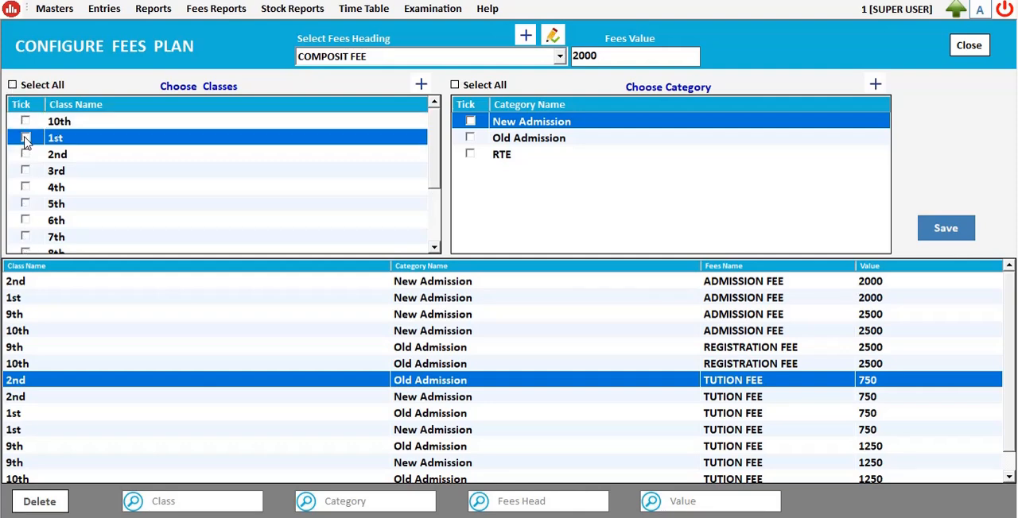
{"action": "left_click", "coordinate": [26, 139]}
{"action": "left_click", "coordinate": [25, 155]}
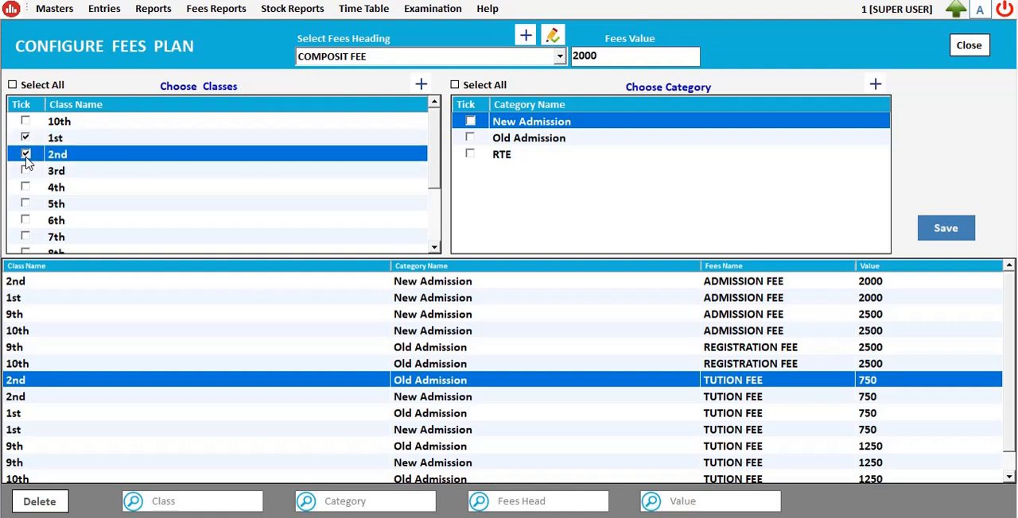
{"action": "left_click", "coordinate": [25, 171]}
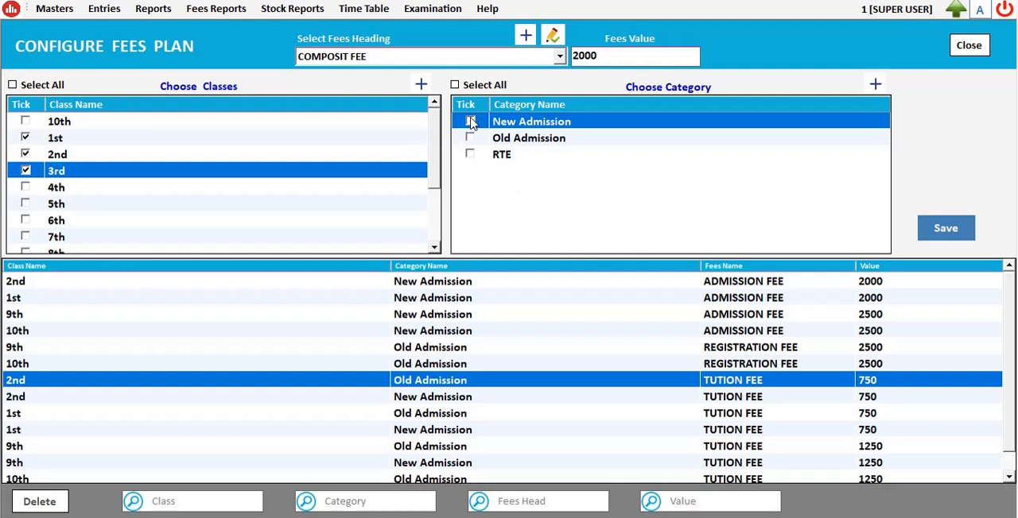
Step: Apply the COMPOSIT FEE plan to the New Admission and Old Admission categories and save it
{"action": "left_click", "coordinate": [470, 138]}
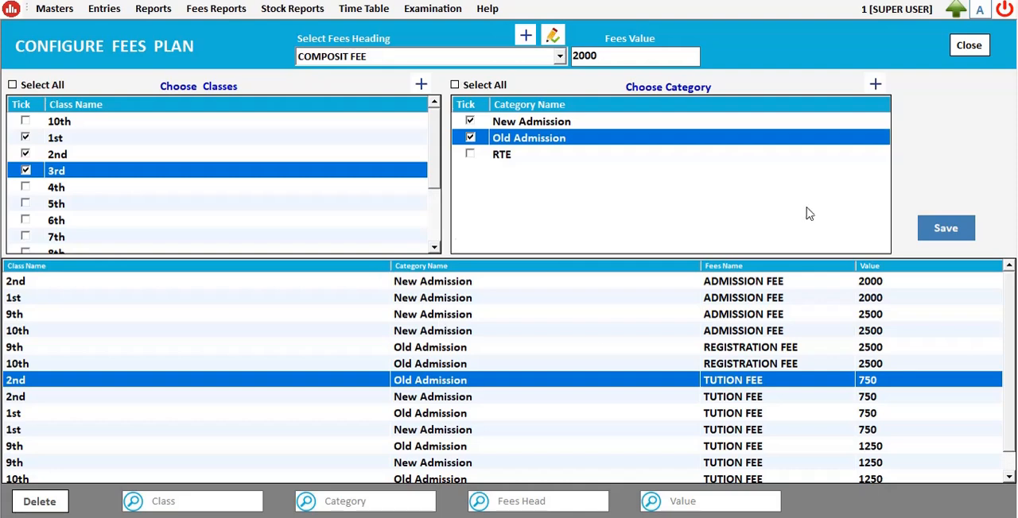
{"action": "left_click", "coordinate": [944, 238]}
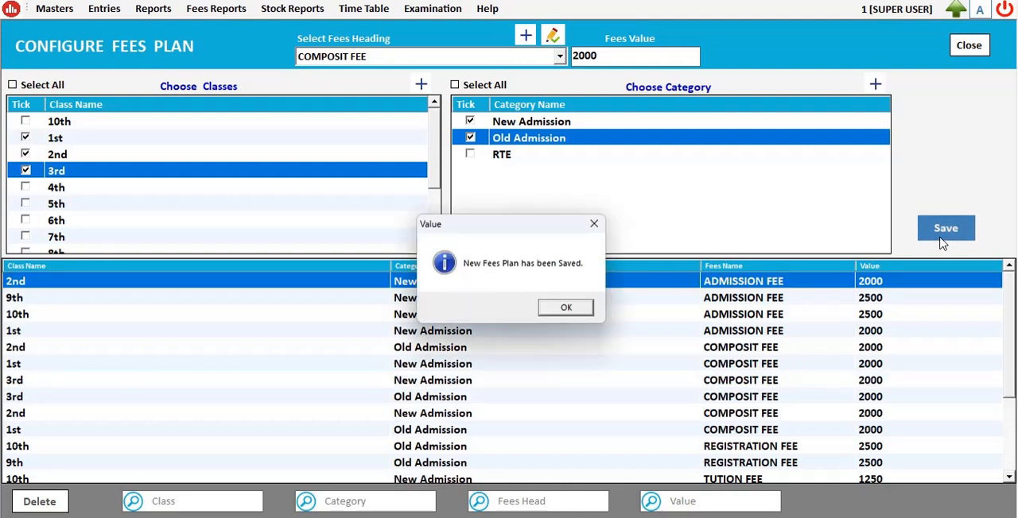
{"action": "left_click", "coordinate": [566, 309]}
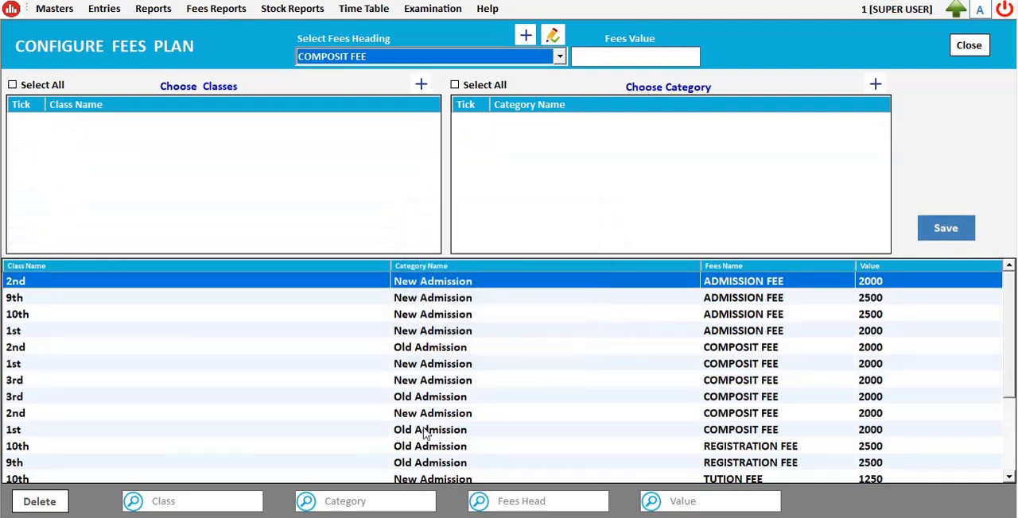
Step: Filter the configured fees plans by the fees head COMPO, leaving the category filter empty
{"action": "type", "text": "c"}
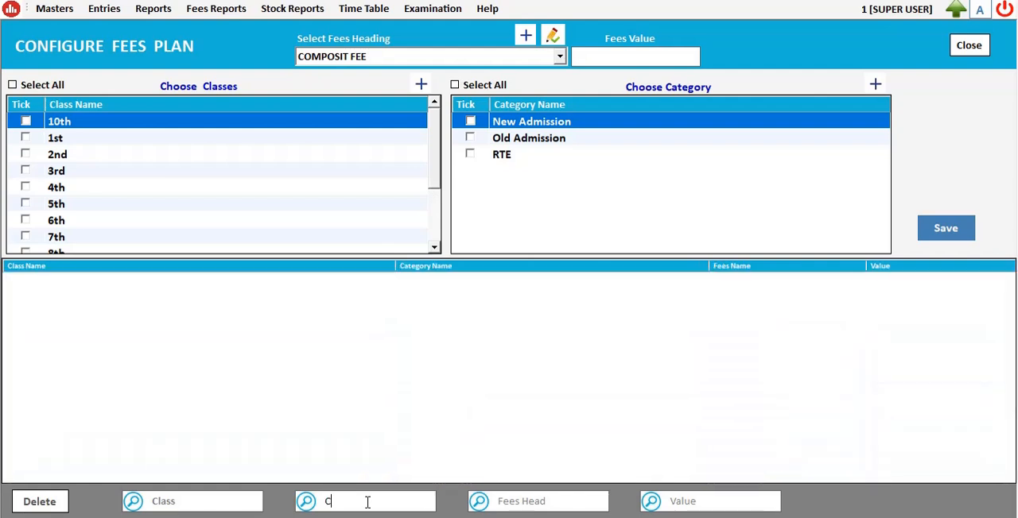
{"action": "type", "text": "oMPO"}
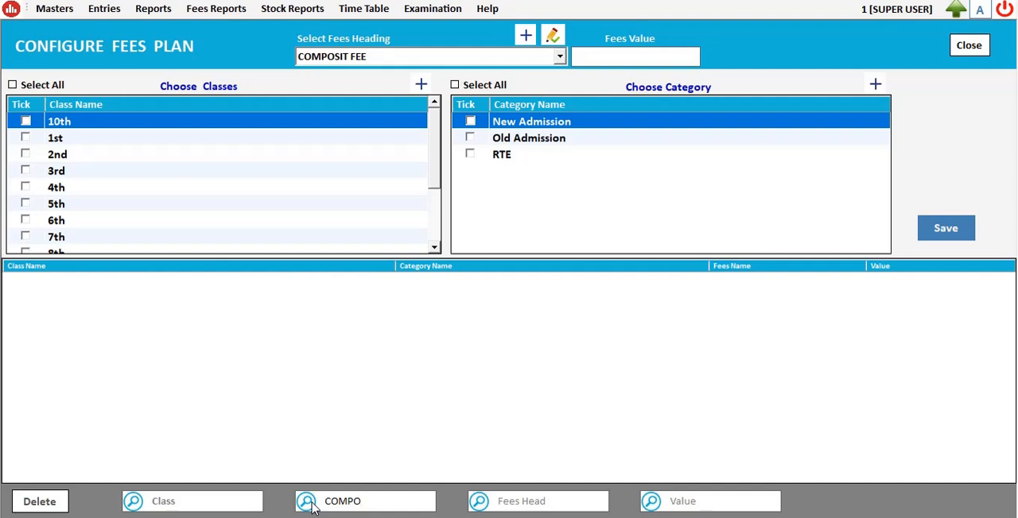
{"action": "left_click", "coordinate": [500, 500]}
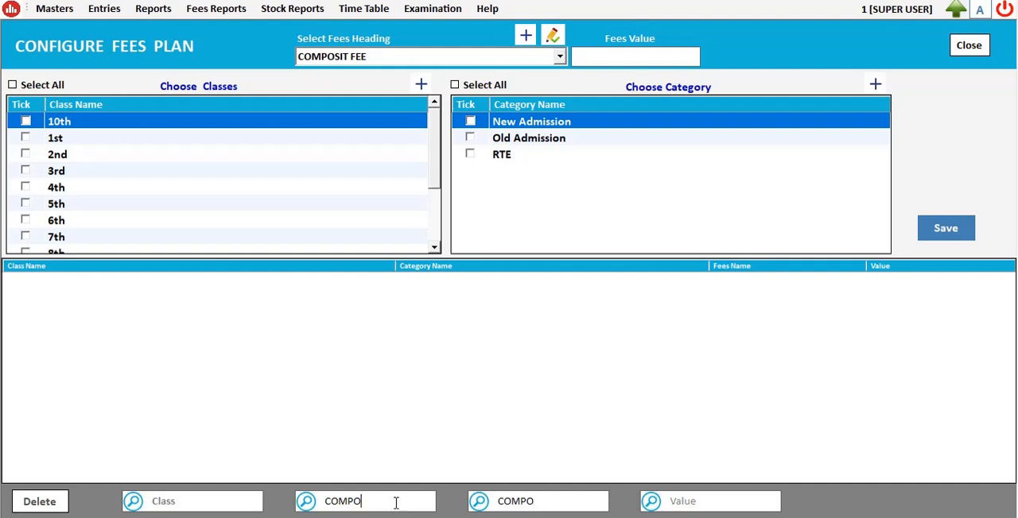
{"action": "key", "text": "BackSpace"}
{"action": "key", "text": "BackSpace"}
{"action": "key", "text": "BackSpace"}
{"action": "key", "text": "BackSpace"}
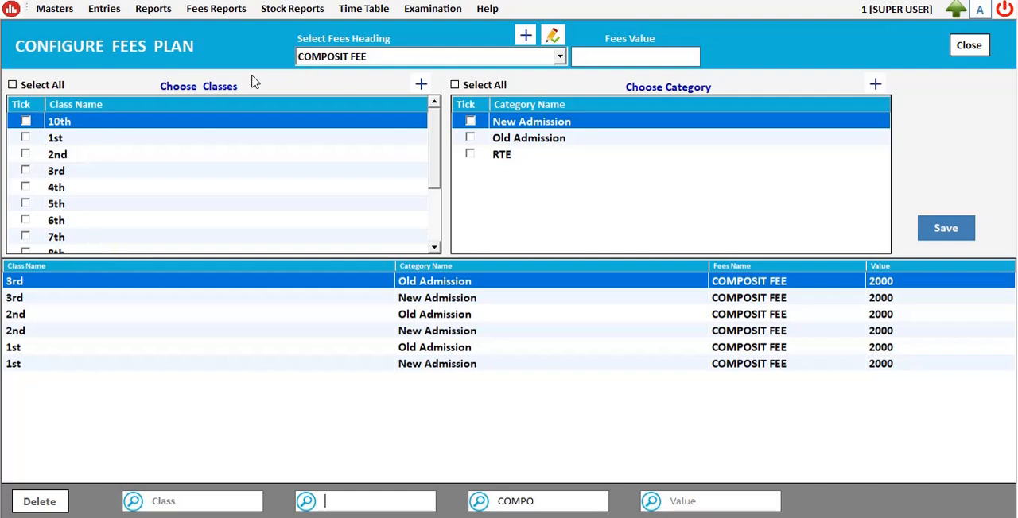
Step: Choose ADMISSION FEE as the fees heading, close the fees plan configuration without saving and refresh the dashboard
{"action": "left_click", "coordinate": [402, 60]}
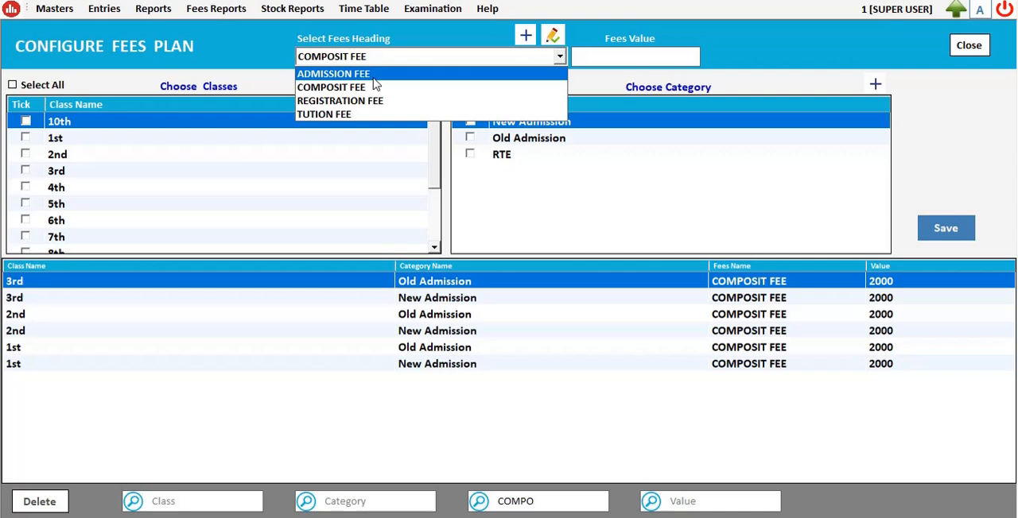
{"action": "left_click", "coordinate": [373, 76]}
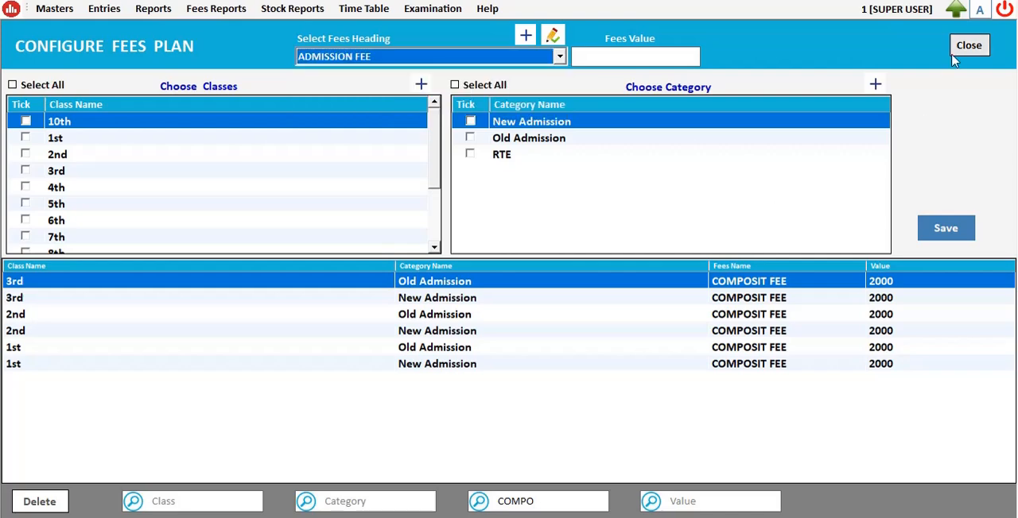
{"action": "left_click", "coordinate": [978, 49]}
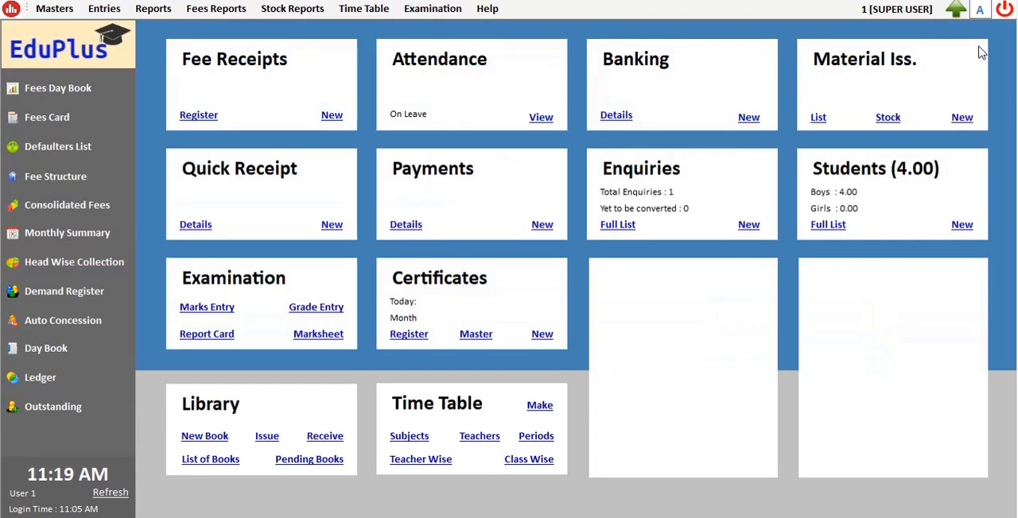
{"action": "left_click", "coordinate": [116, 497]}
{"action": "left_click", "coordinate": [64, 9]}
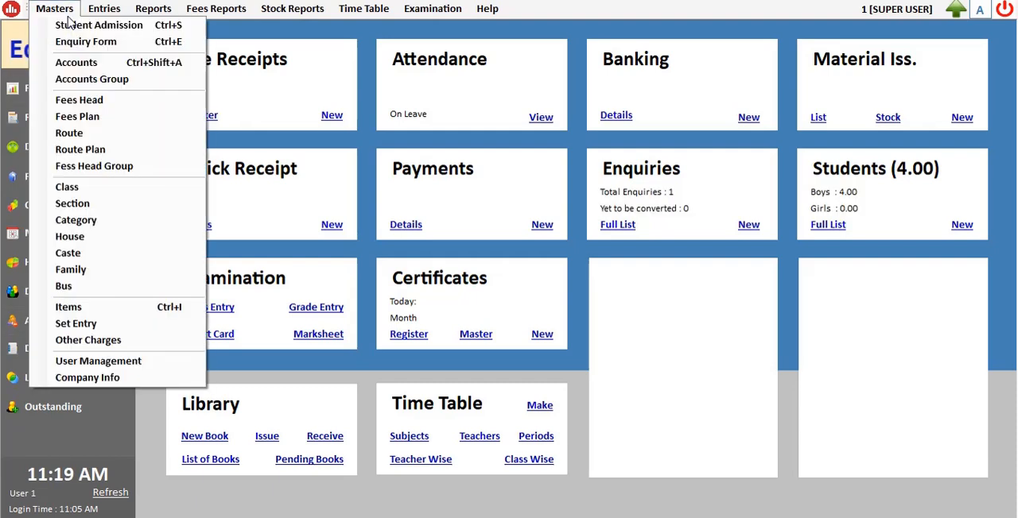
{"action": "left_click", "coordinate": [552, 389]}
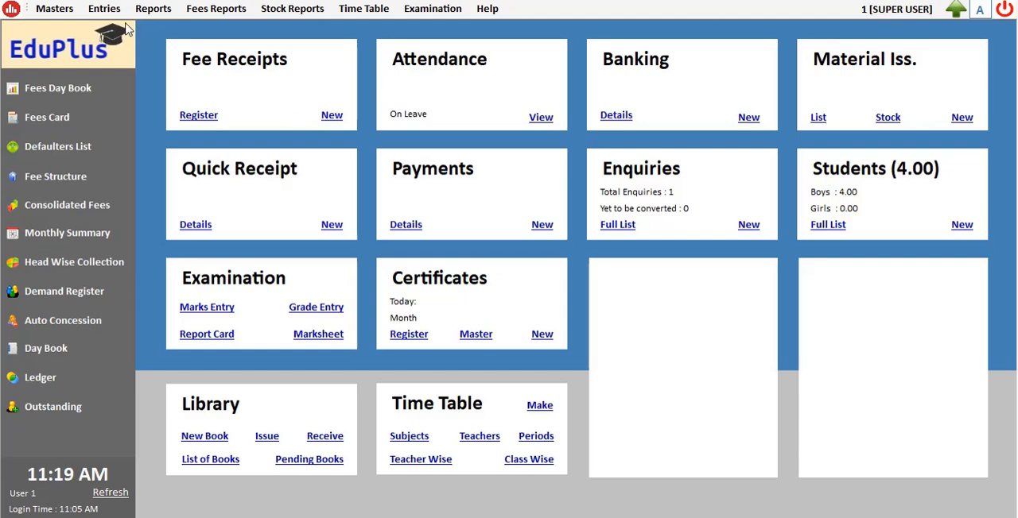
Step: Start a new fees receipt dated 11-07-2024 and bring up the student list for the admission number
{"action": "left_click", "coordinate": [330, 119]}
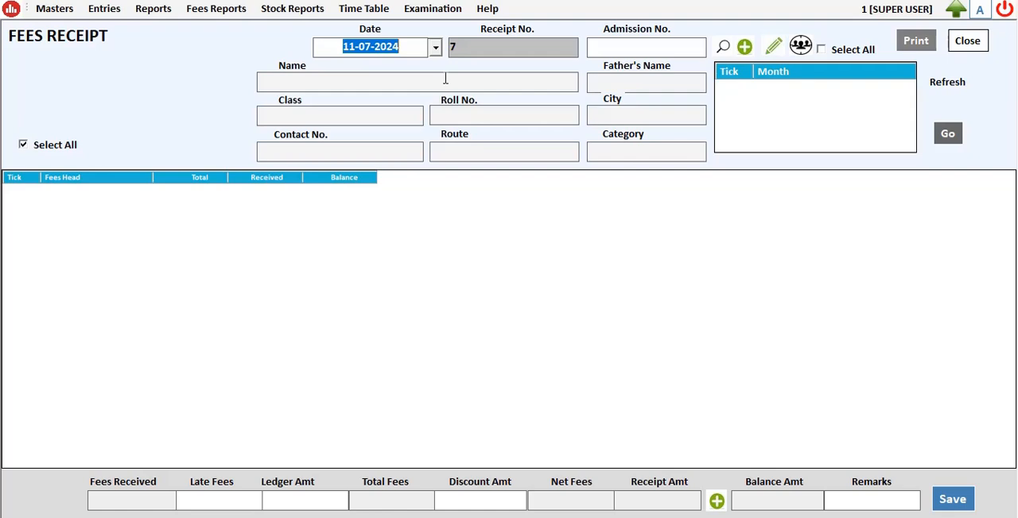
{"action": "key", "text": "Tab"}
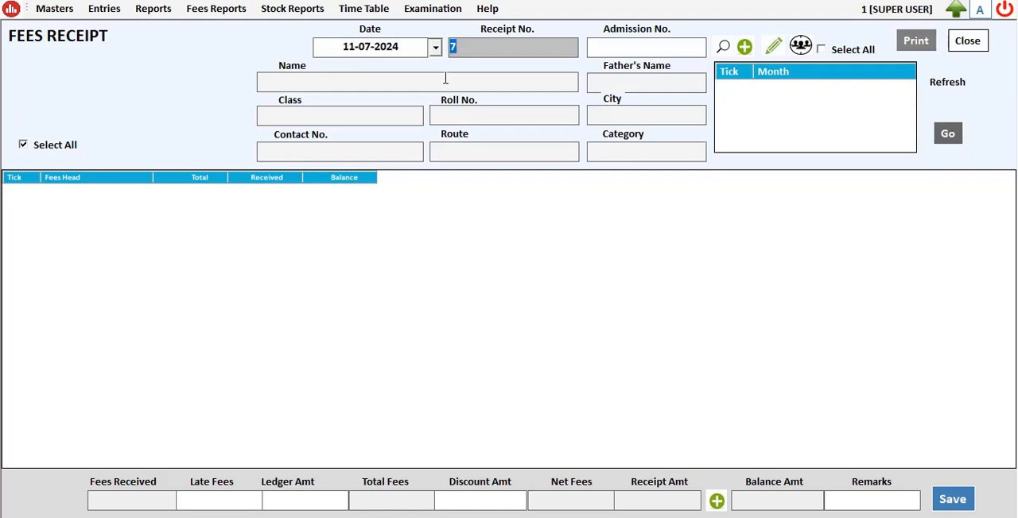
{"action": "key", "text": "Tab"}
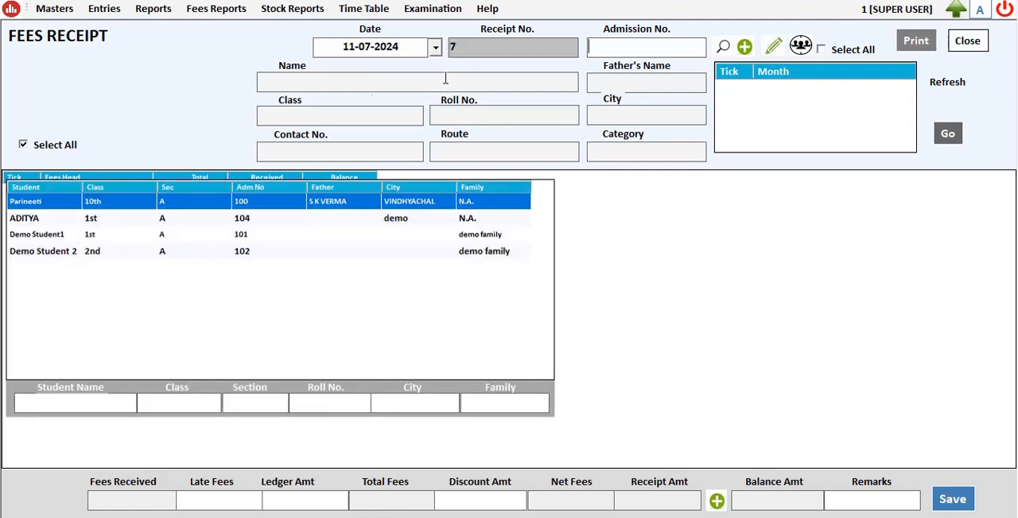
Step: Choose Demo Student1 for the receipt and load the fees for Jul and Aug
{"action": "double_click", "coordinate": [58, 237]}
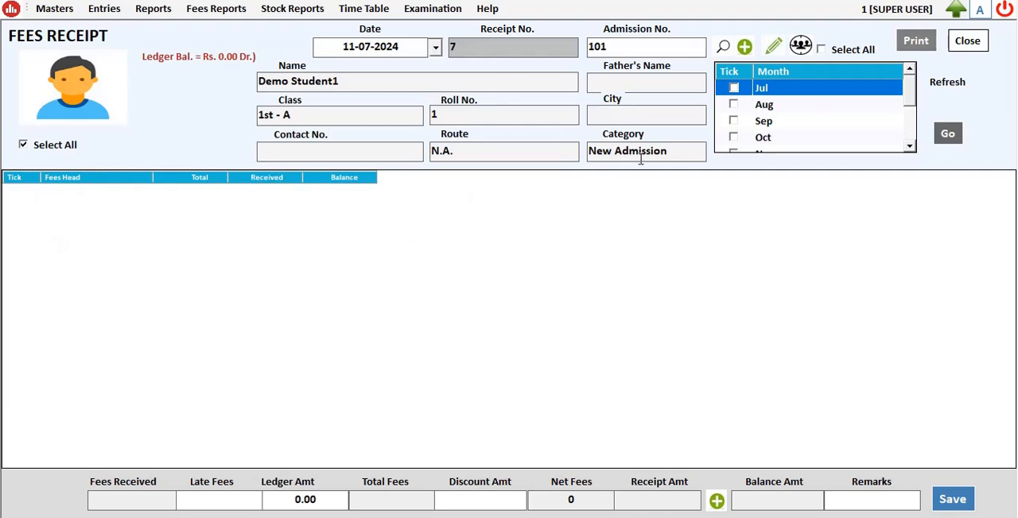
{"action": "left_click", "coordinate": [734, 104]}
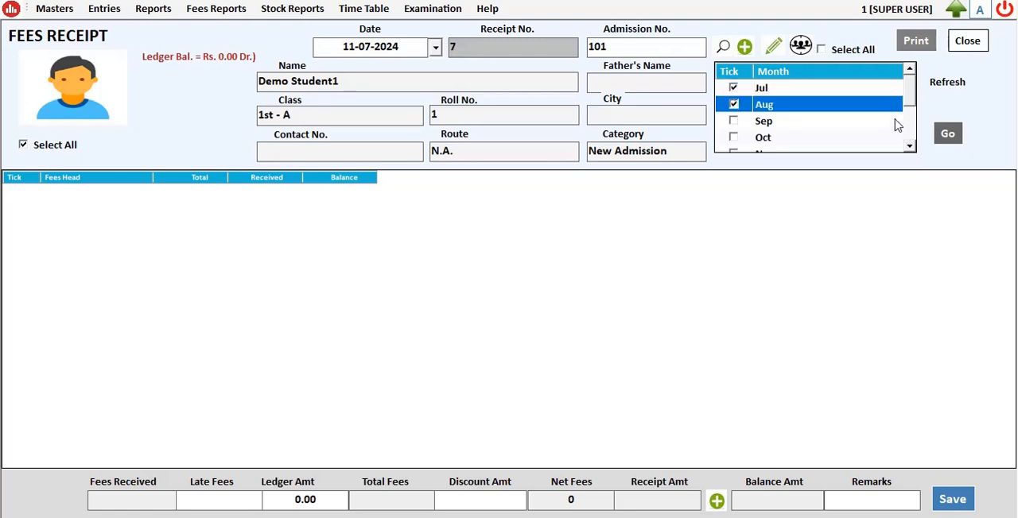
{"action": "left_click", "coordinate": [949, 133]}
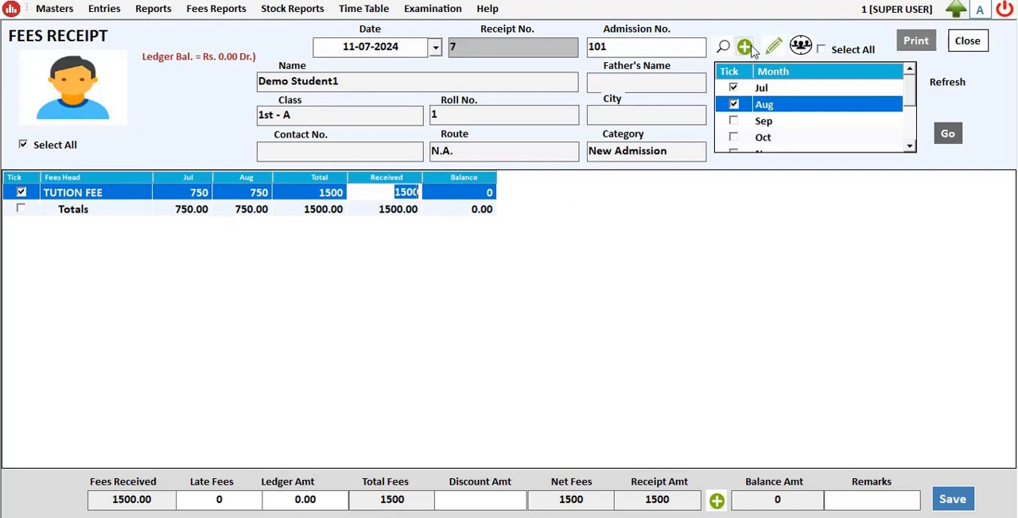
Step: Switch the fees receipt to the other 1st-class student, whose city is demo
{"action": "left_click", "coordinate": [725, 50]}
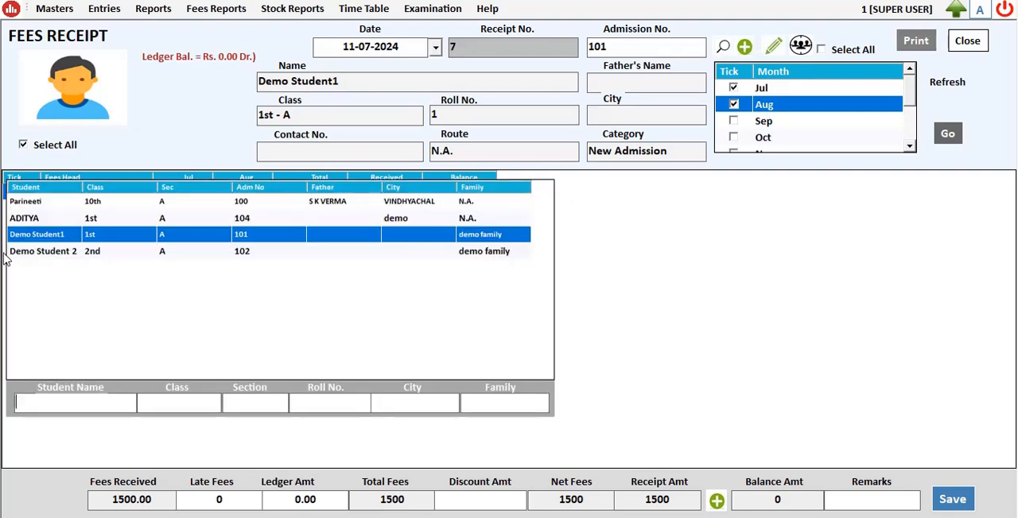
{"action": "left_click", "coordinate": [43, 220]}
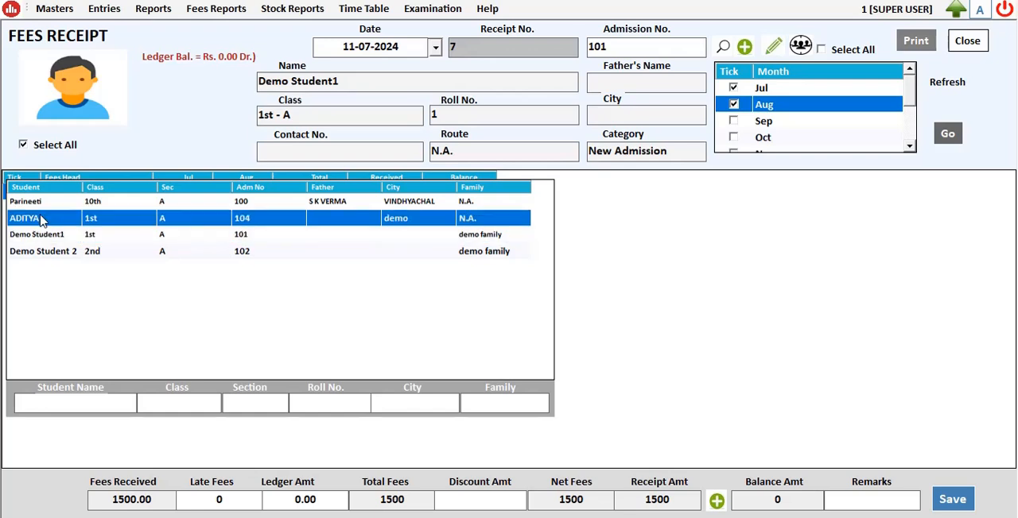
{"action": "double_click", "coordinate": [43, 219]}
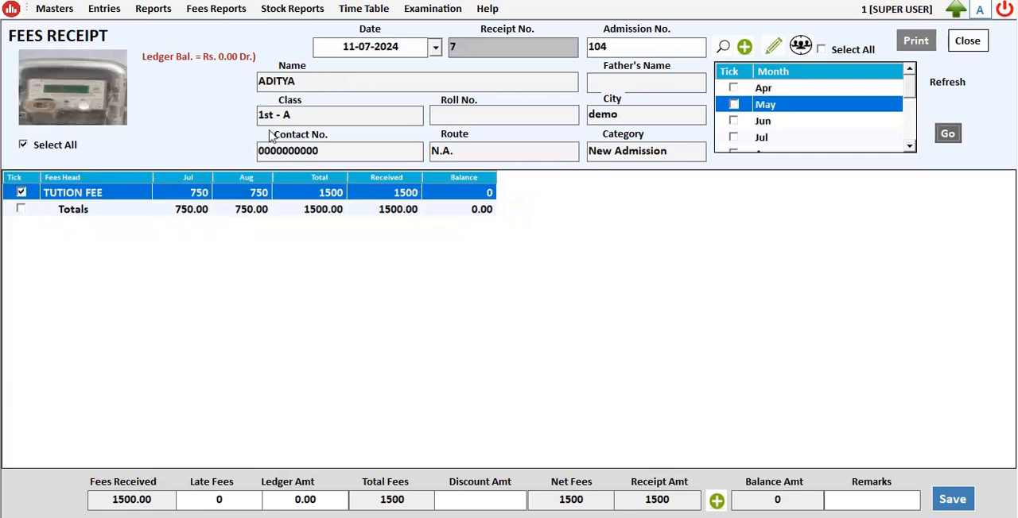
Step: Select Apr and May as the receipt months and load the fees due for them
{"action": "left_click", "coordinate": [735, 89]}
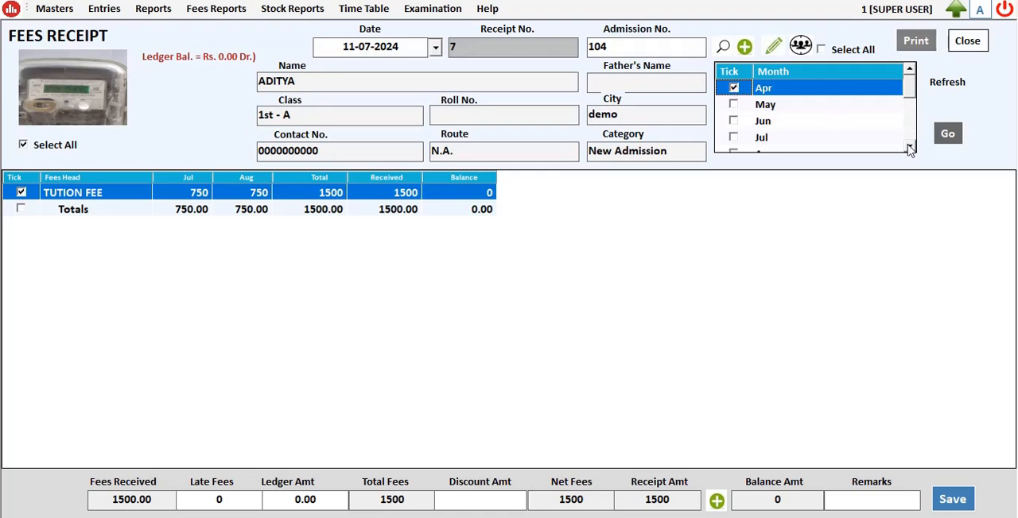
{"action": "left_click", "coordinate": [950, 135]}
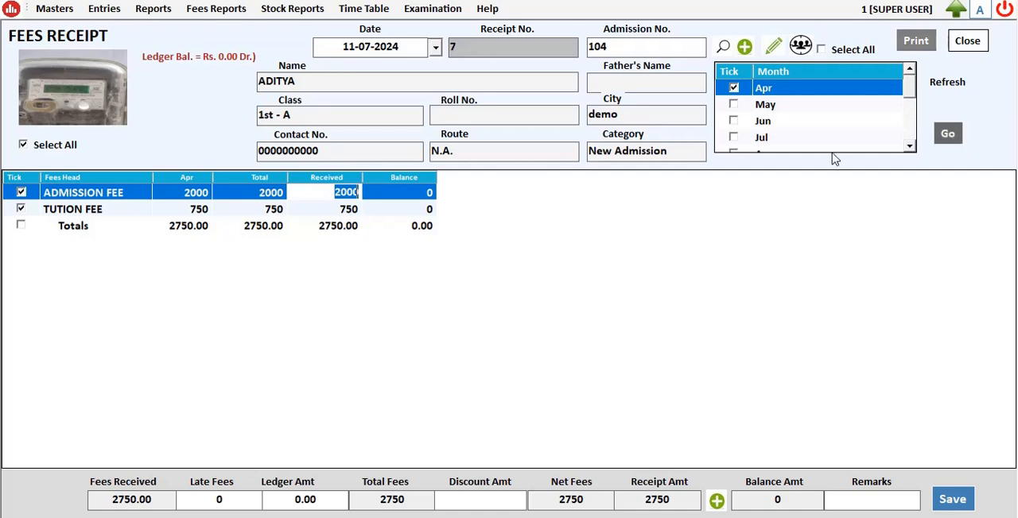
{"action": "left_click", "coordinate": [740, 110]}
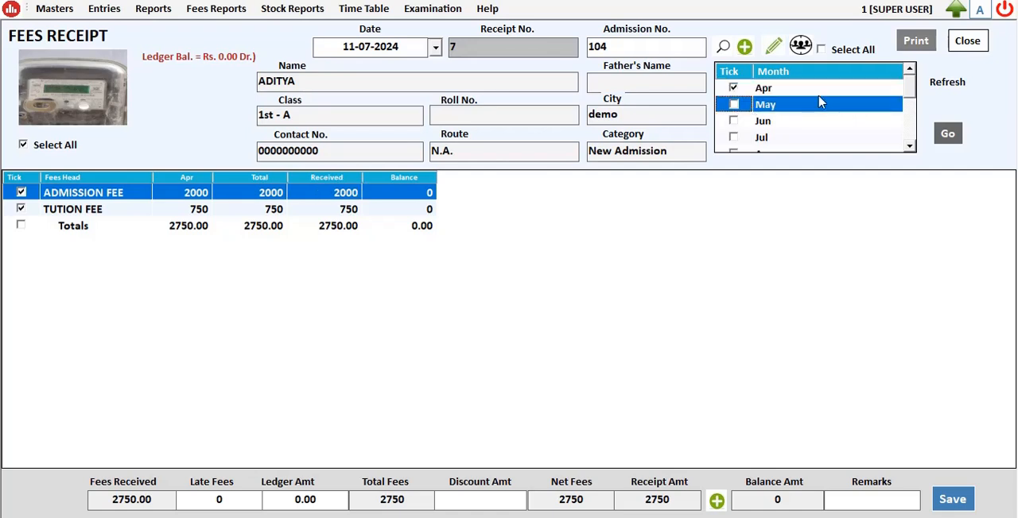
{"action": "left_click", "coordinate": [733, 104]}
{"action": "left_click", "coordinate": [945, 132]}
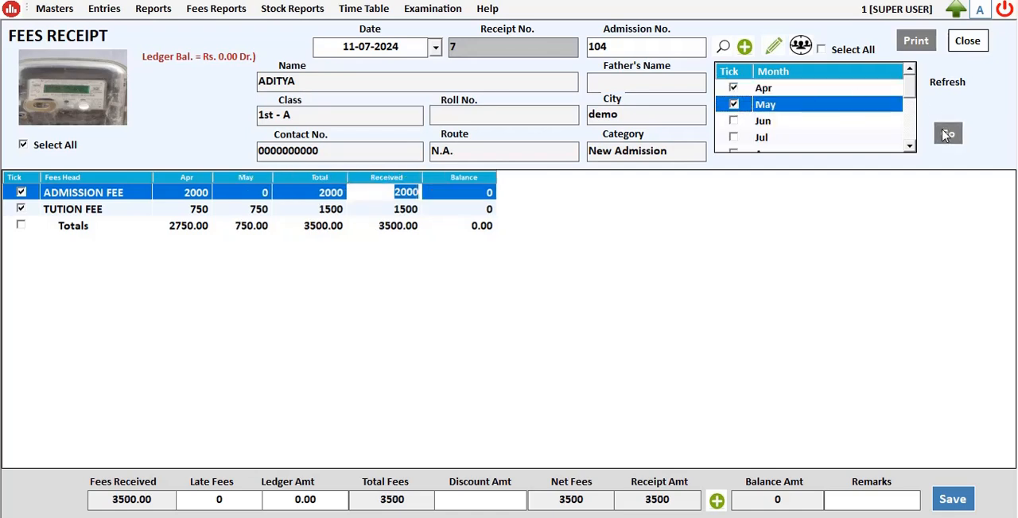
Step: Set the received amount for TUTION FEE to 1000
{"action": "left_click", "coordinate": [358, 232]}
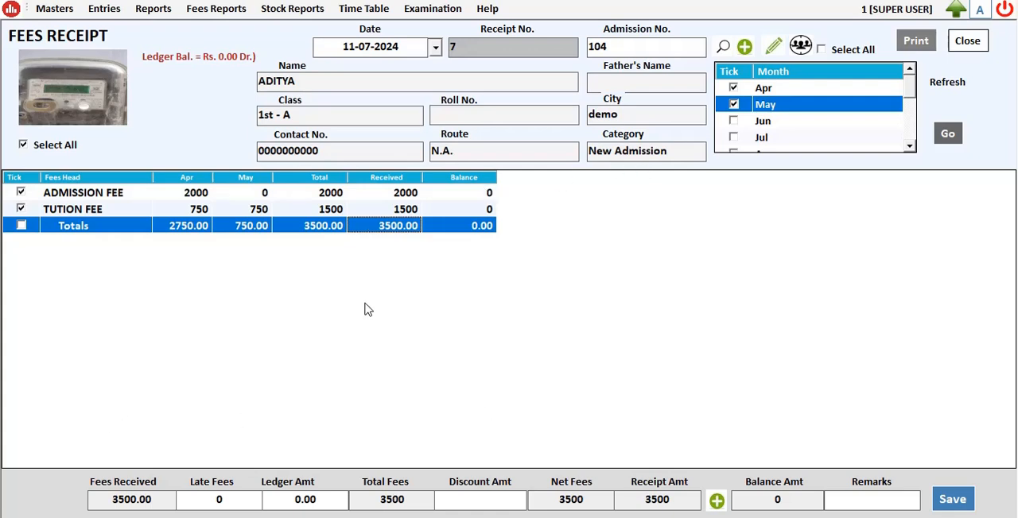
{"action": "left_click", "coordinate": [409, 213]}
{"action": "left_click", "coordinate": [409, 213]}
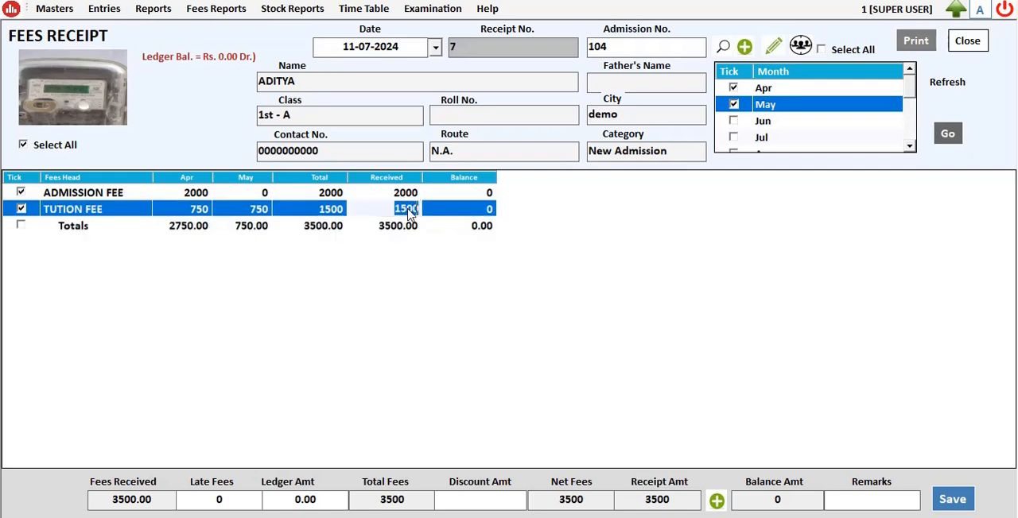
{"action": "key", "text": "BackSpace"}
{"action": "key", "text": "Return"}
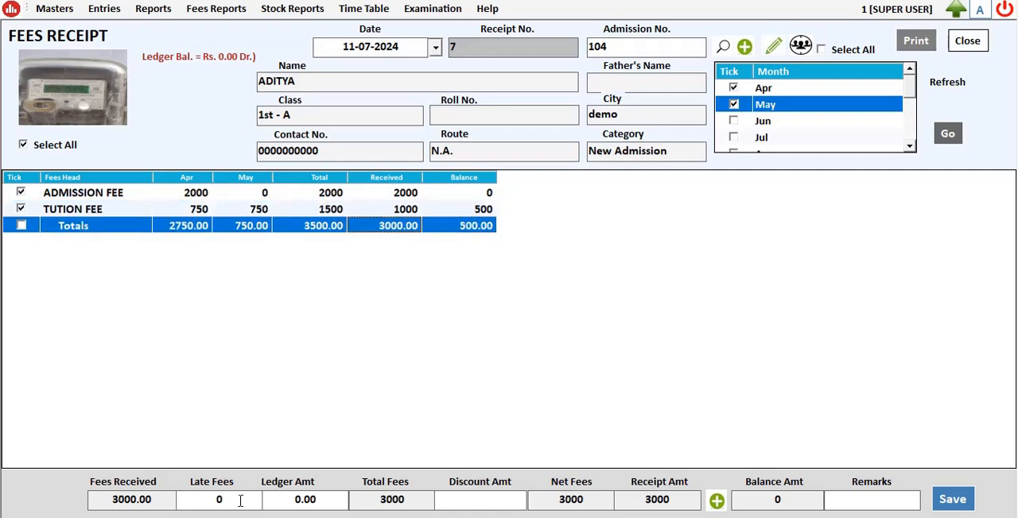
Step: Accept 3000 as the cash amount in the payment options and save the fees receipt
{"action": "left_click", "coordinate": [717, 502]}
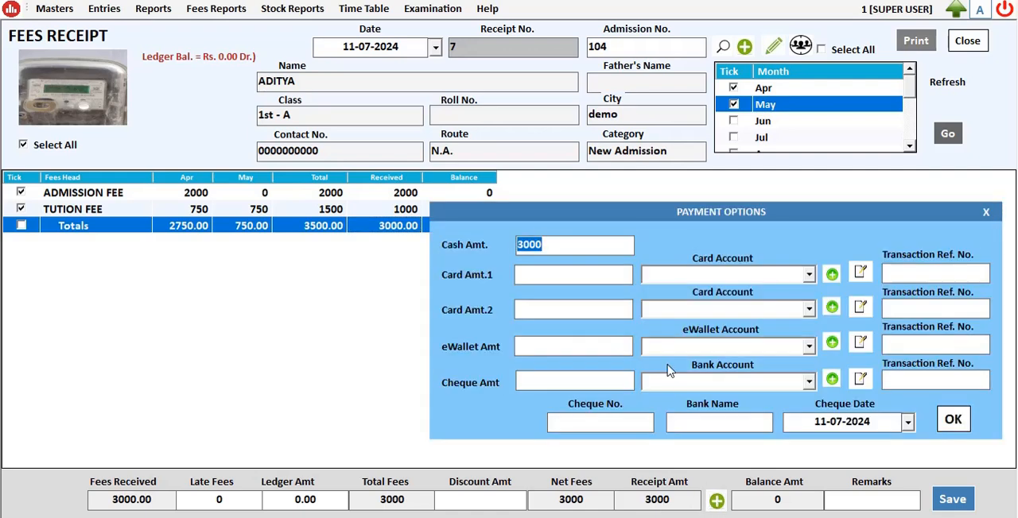
{"action": "left_click", "coordinate": [957, 423]}
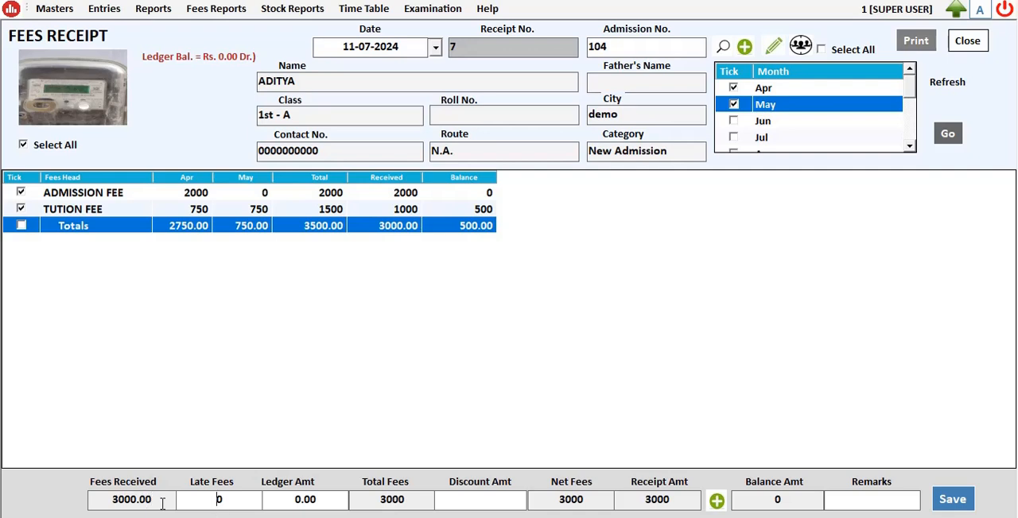
{"action": "key", "text": "Tab"}
{"action": "key", "text": "Tab"}
{"action": "key", "text": "Tab"}
{"action": "key", "text": "Return"}
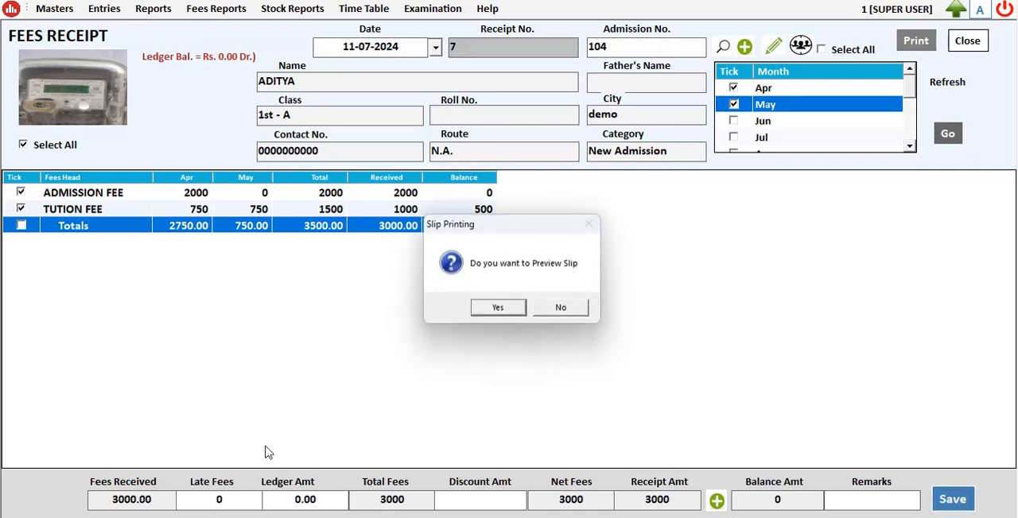
Step: Preview the fees slip, review it down to the totals and close the preview
{"action": "left_click", "coordinate": [498, 307]}
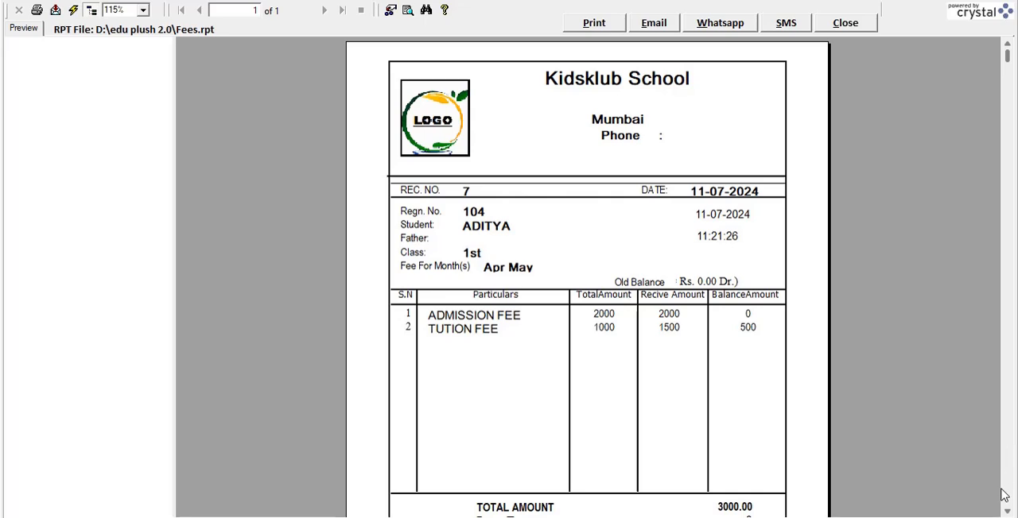
{"action": "left_click", "coordinate": [1008, 512]}
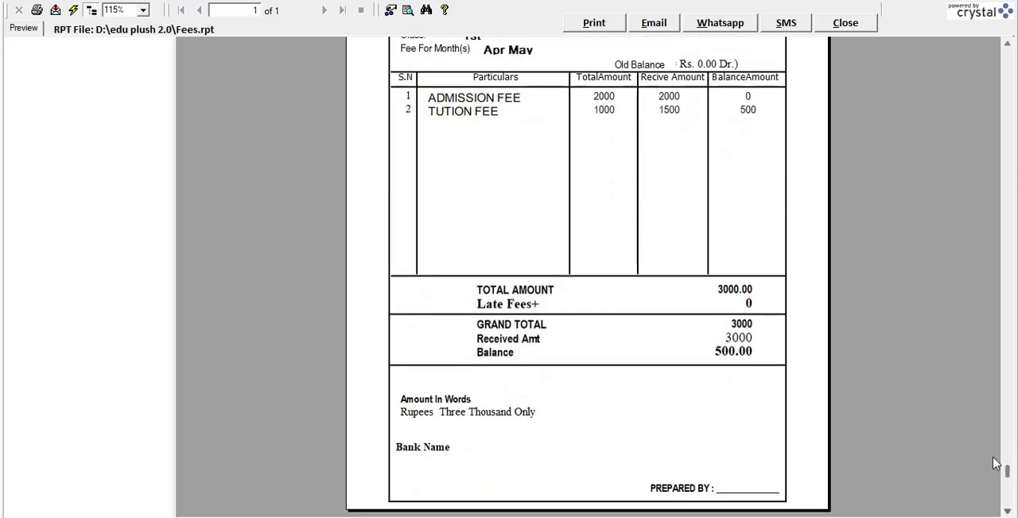
{"action": "left_click", "coordinate": [852, 27]}
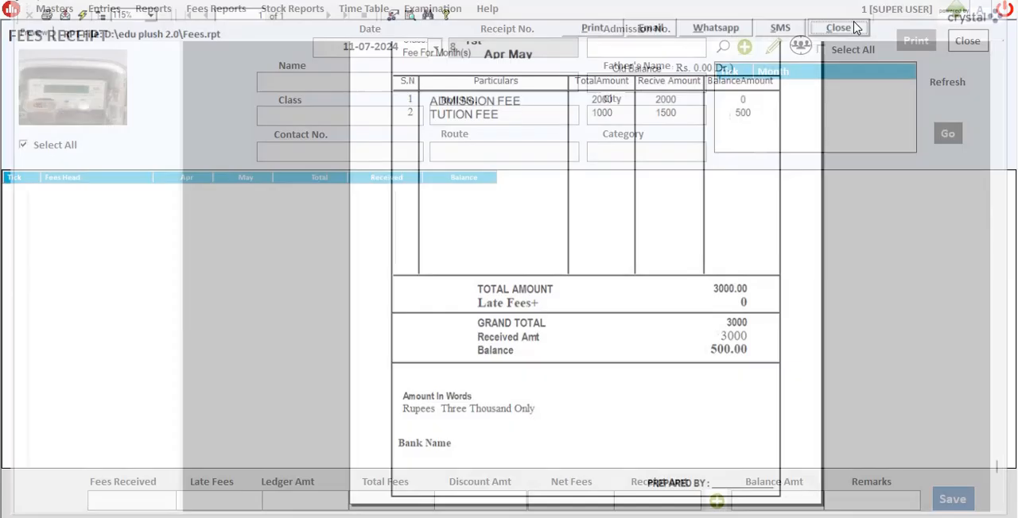
Step: Close the fees receipt form and refresh the dashboard figures
{"action": "left_click", "coordinate": [968, 40]}
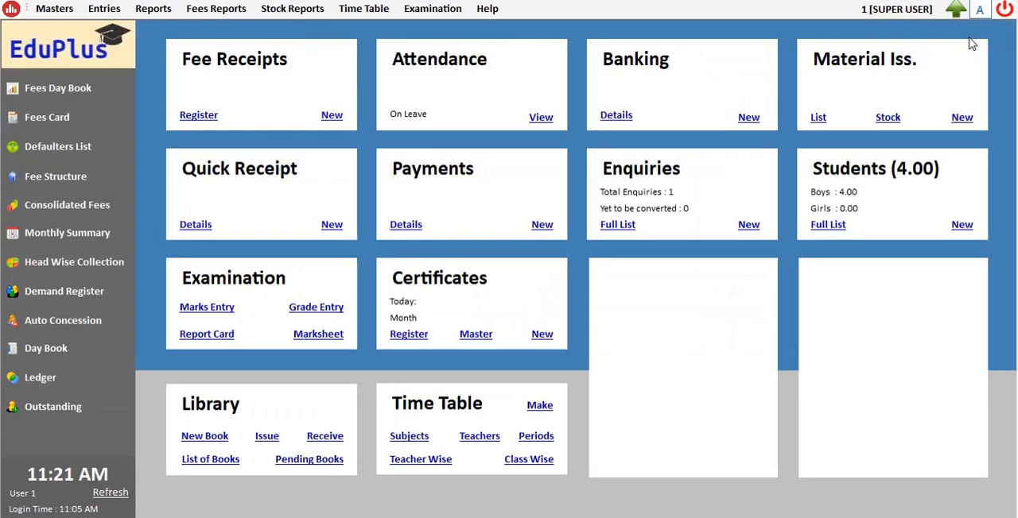
{"action": "left_click", "coordinate": [107, 493]}
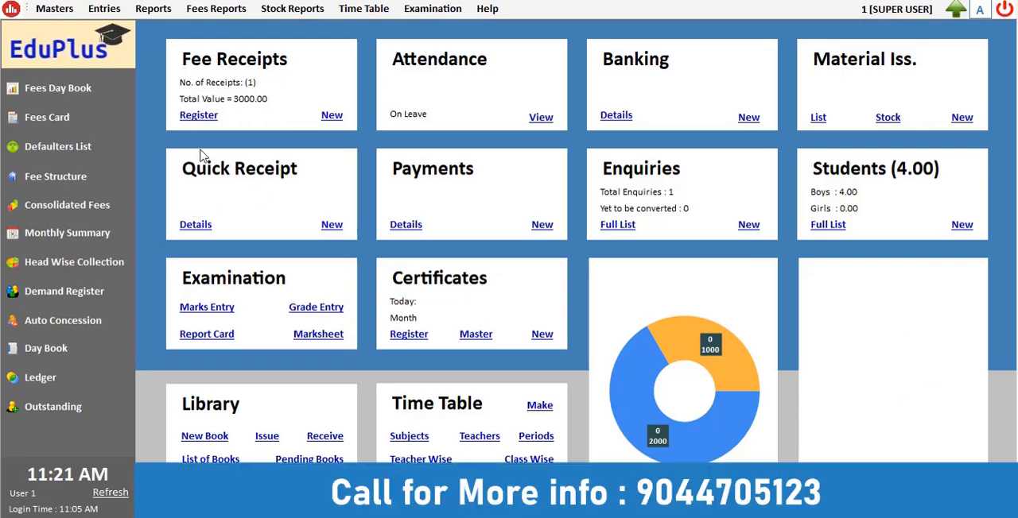
Step: List the fees register for 11-07-2024, check the receipt entry, close the register and refresh the dashboard
{"action": "left_click", "coordinate": [213, 121]}
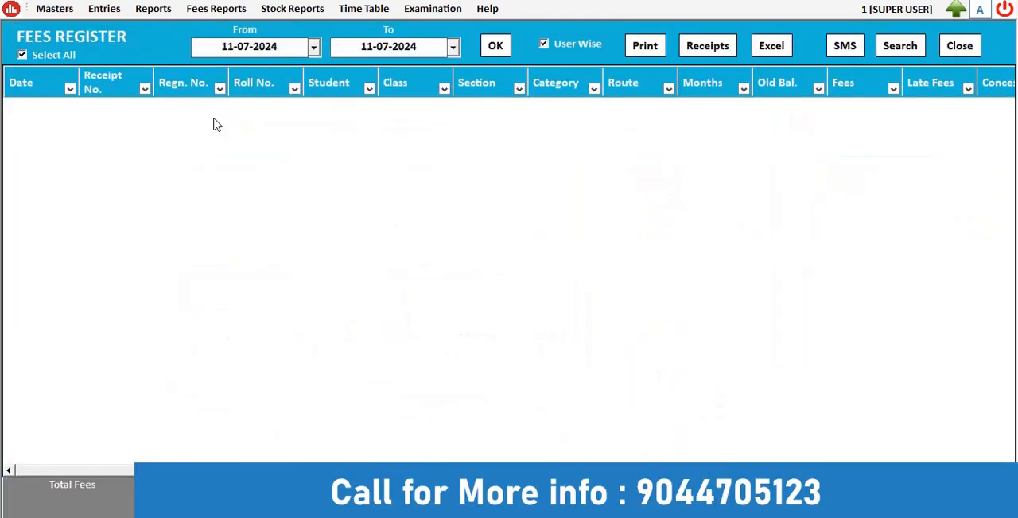
{"action": "left_click", "coordinate": [494, 46]}
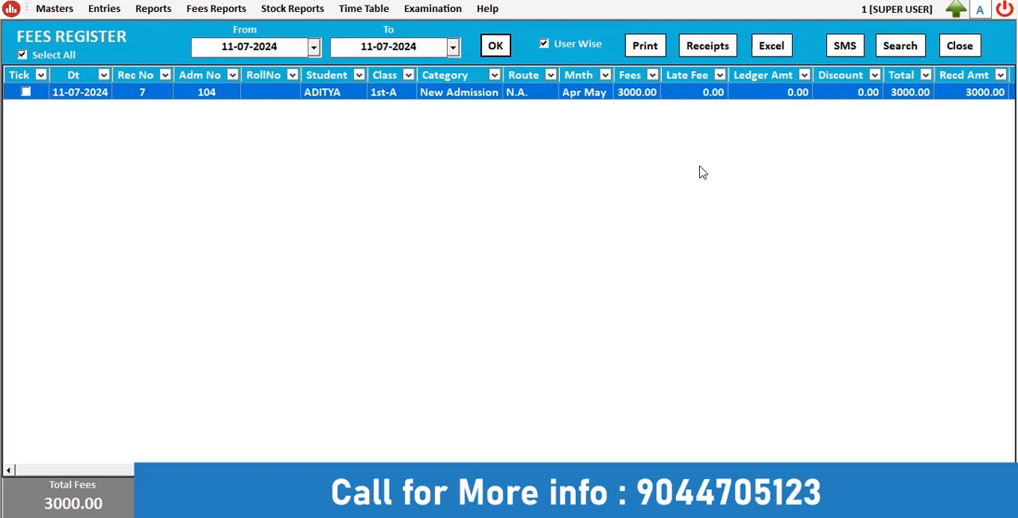
{"action": "left_click", "coordinate": [958, 46]}
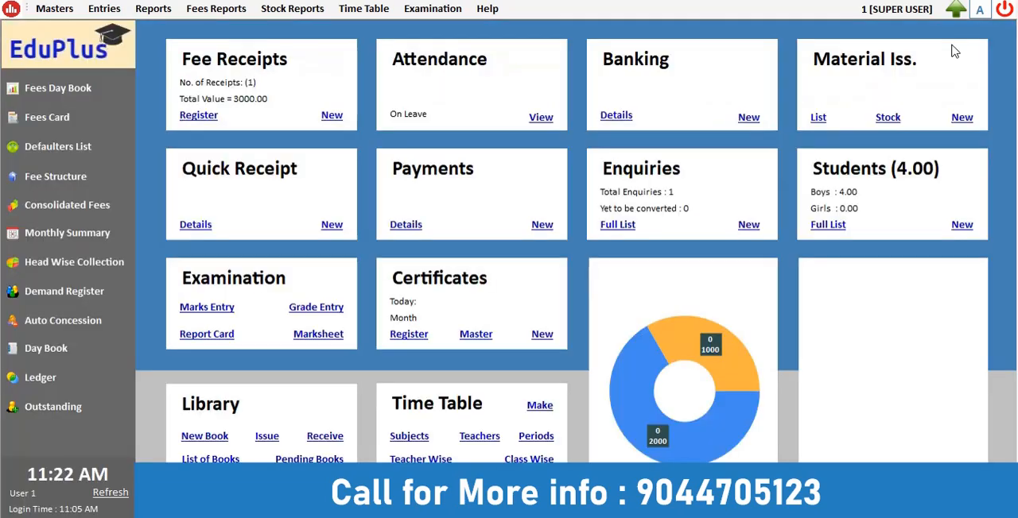
{"action": "left_click", "coordinate": [118, 495]}
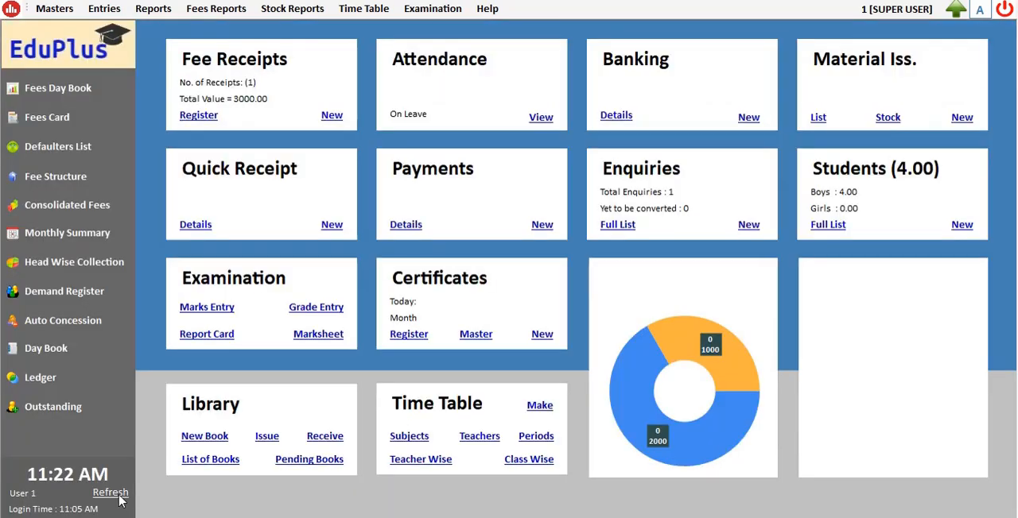